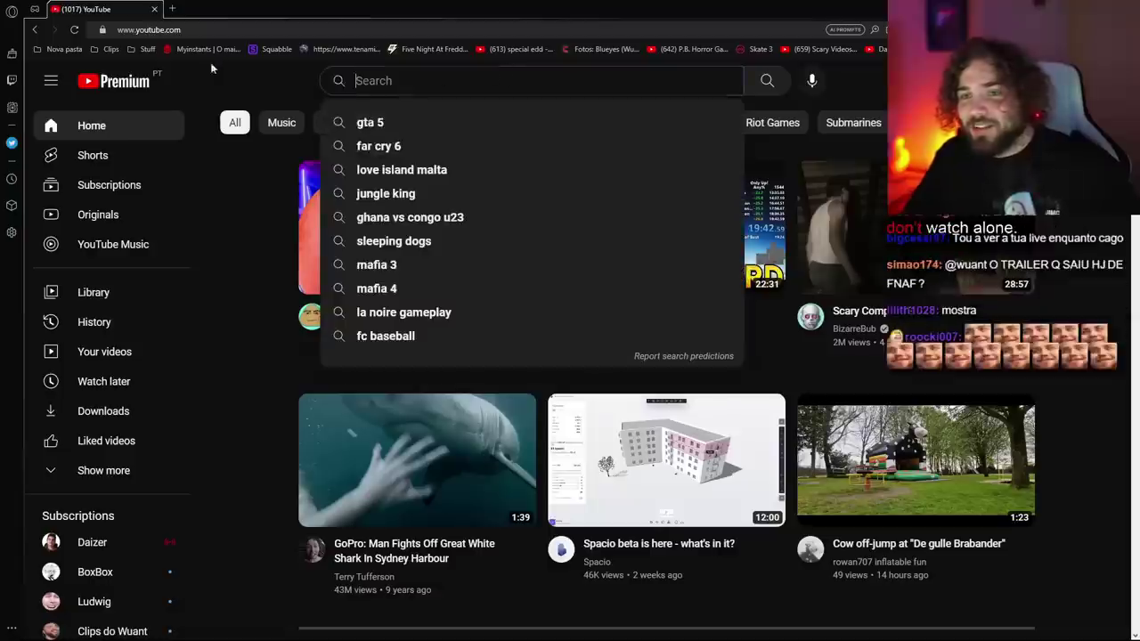
Search YouTube for the creator's name to list his videos.
{"action": "type", "text": "joao sousa"}
{"action": "key", "text": "Return"}
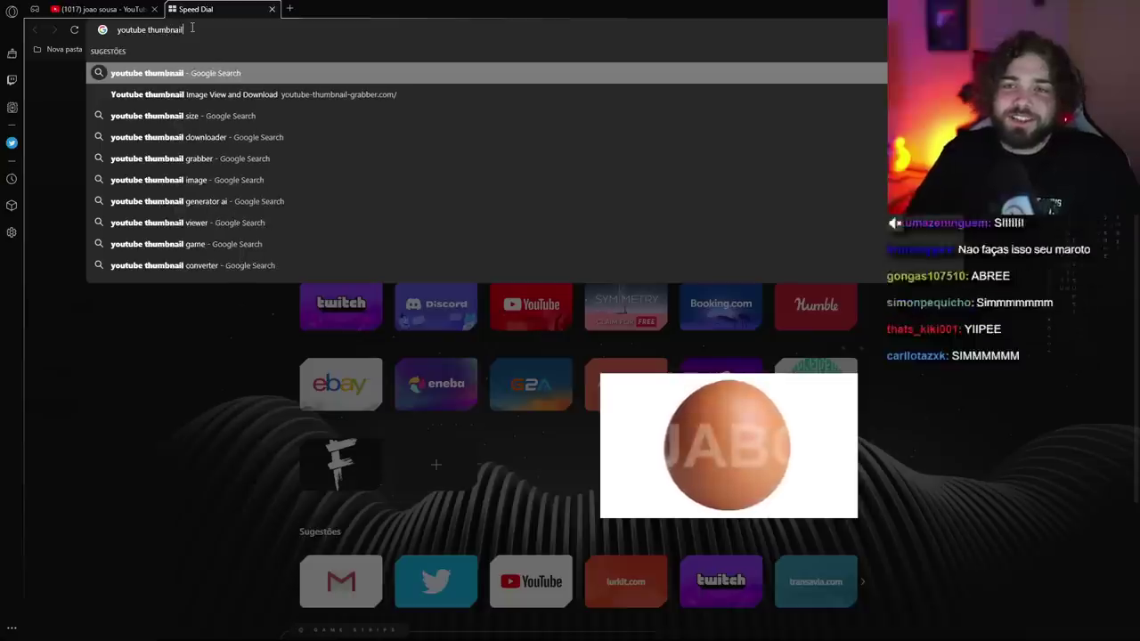
Run a web search for 'thumbnail download youtube'.
{"action": "left_click", "coordinate": [267, 94]}
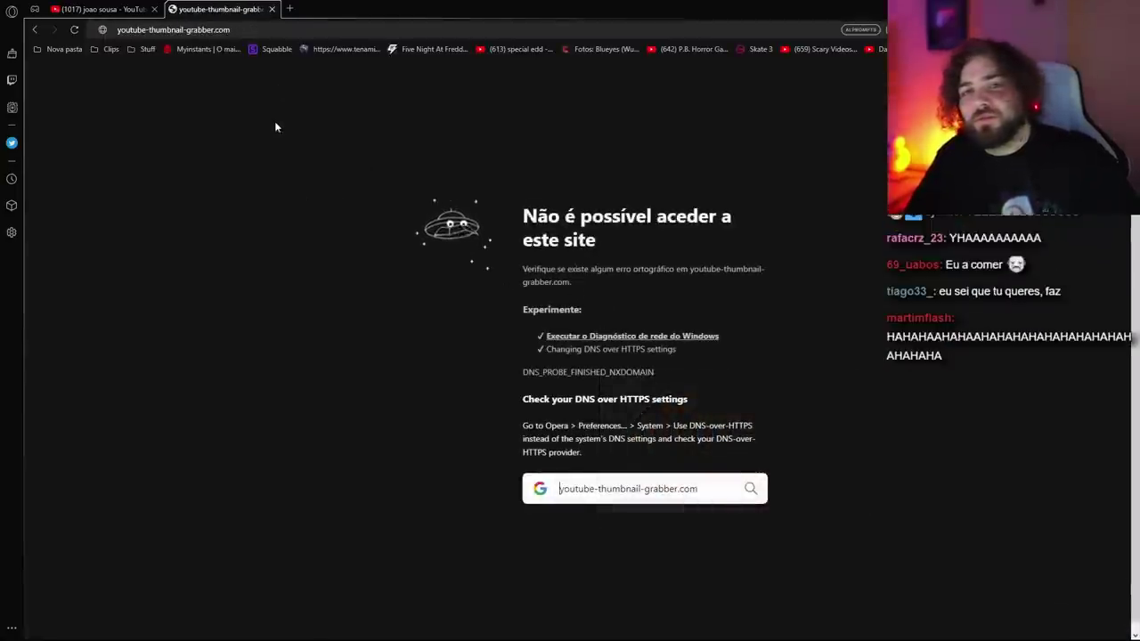
{"action": "left_click", "coordinate": [166, 29]}
{"action": "type", "text": "thumbnail download youtube"}
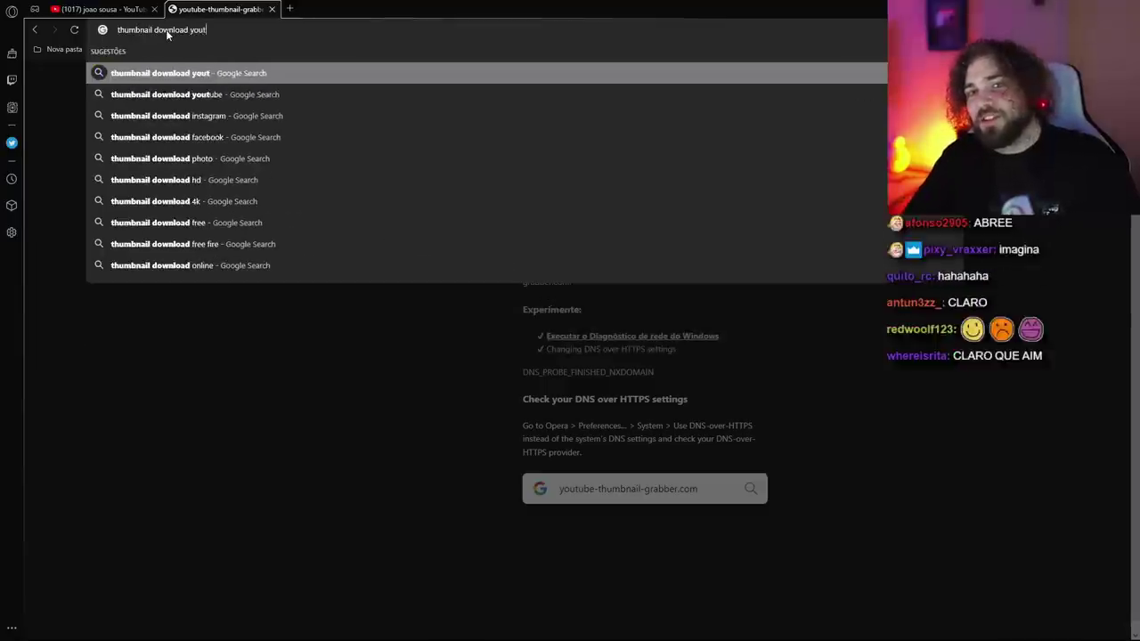
{"action": "key", "text": "Return"}
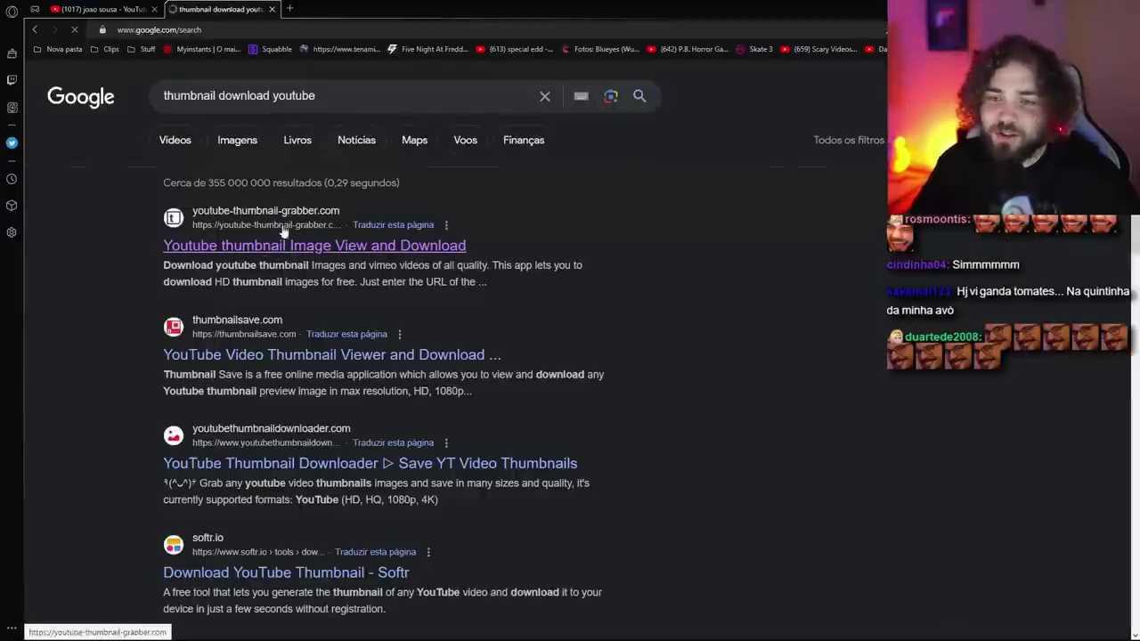
On youtube-thumbnail-grabber.com, fetch the video's HD thumbnail and copy the image.
{"action": "left_click", "coordinate": [264, 248]}
{"action": "left_click", "coordinate": [571, 275]}
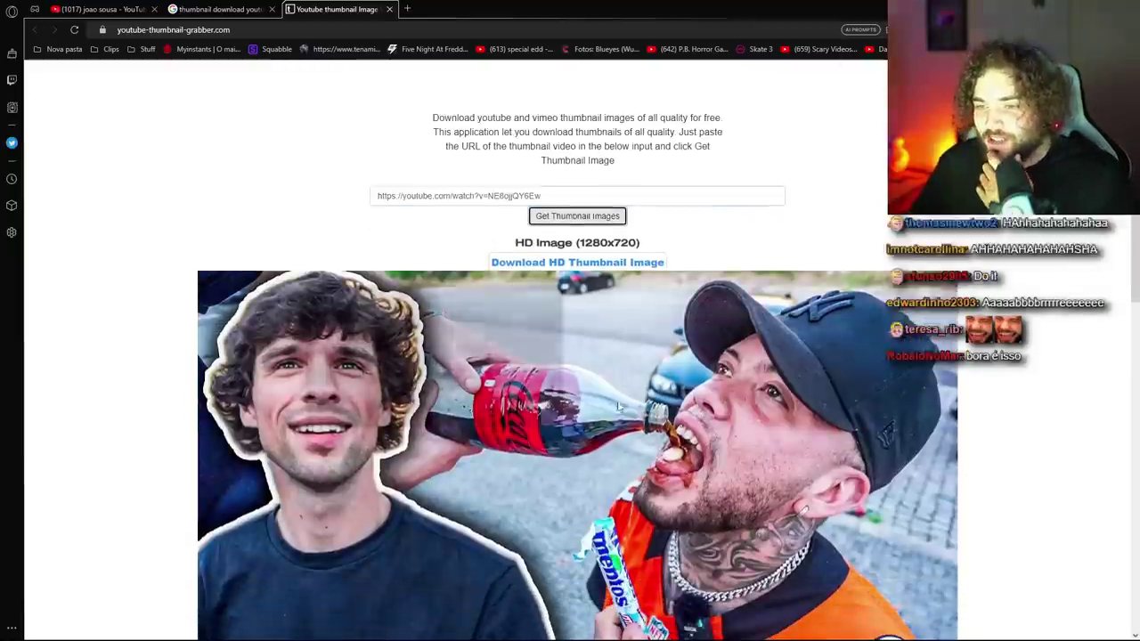
{"action": "right_click", "coordinate": [626, 403]}
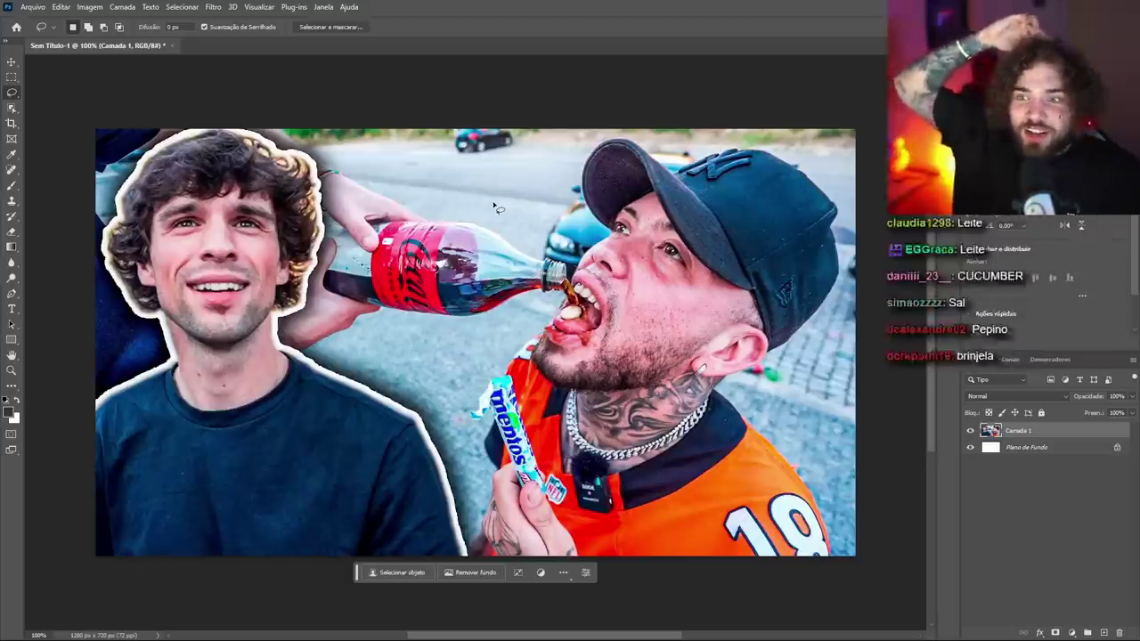
Lasso the cola bottle and Generative Fill it with 'cucumber leaking milk'.
{"action": "left_click_drag", "start_coordinate": [432, 217], "coordinate": [356, 217]}
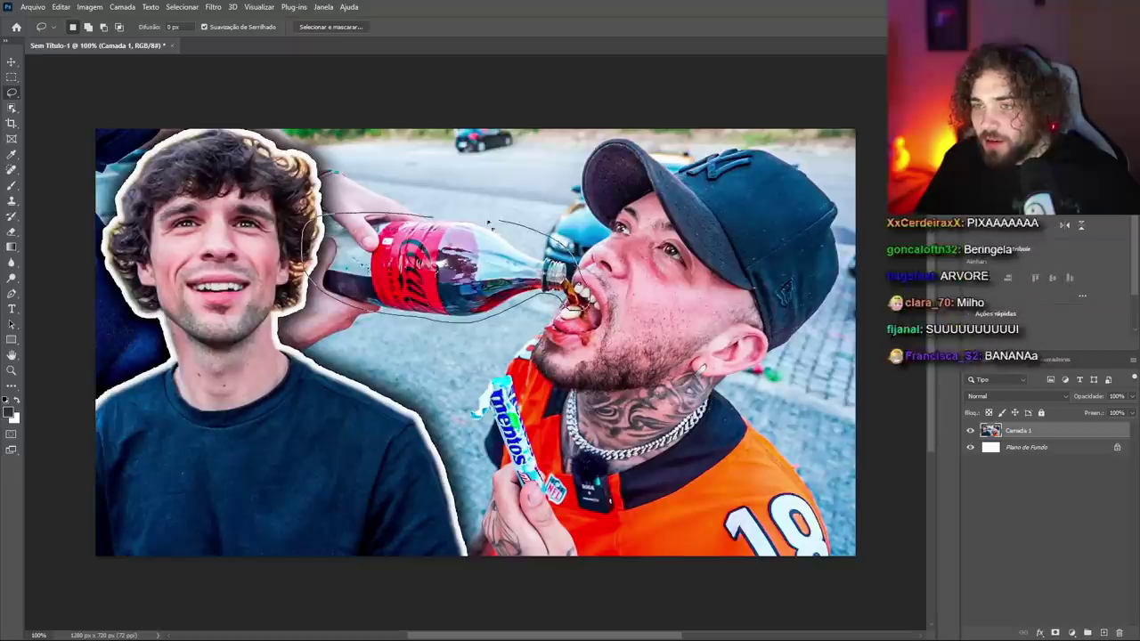
{"action": "left_click_drag", "start_coordinate": [496, 223], "coordinate": [470, 219]}
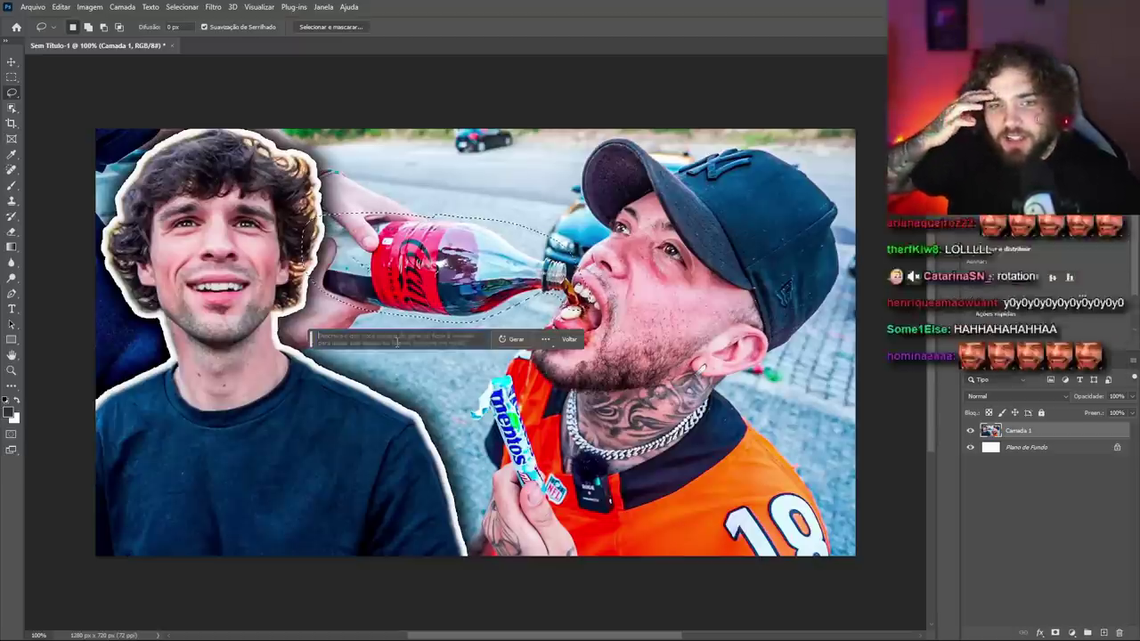
{"action": "type", "text": "cucumber leaking"}
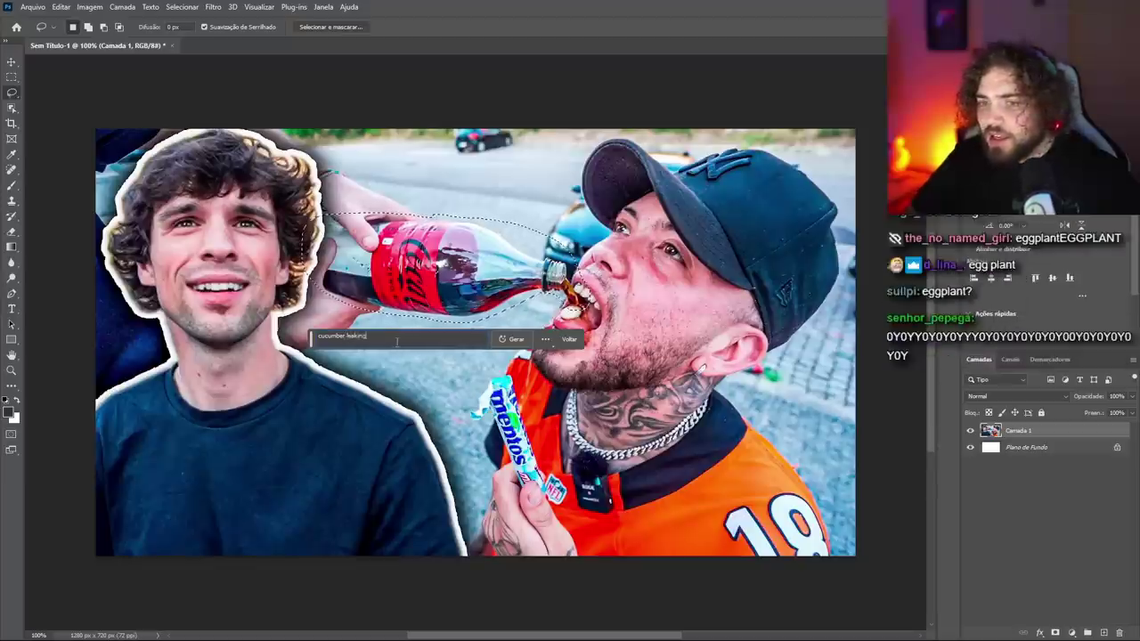
{"action": "type", "text": " milk"}
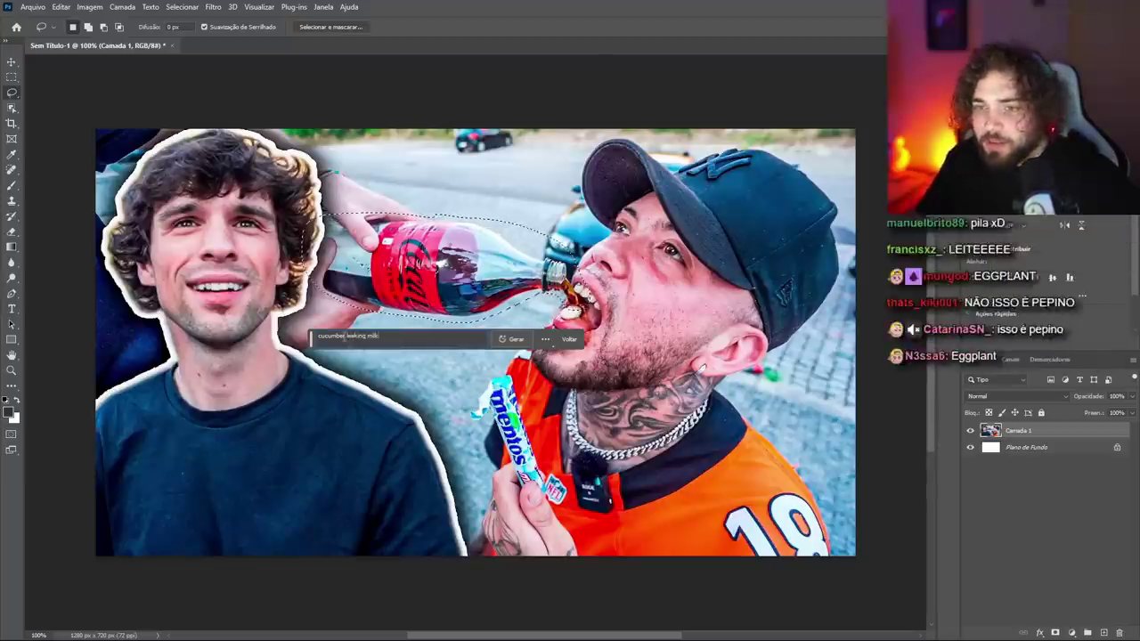
{"action": "key", "text": "Return"}
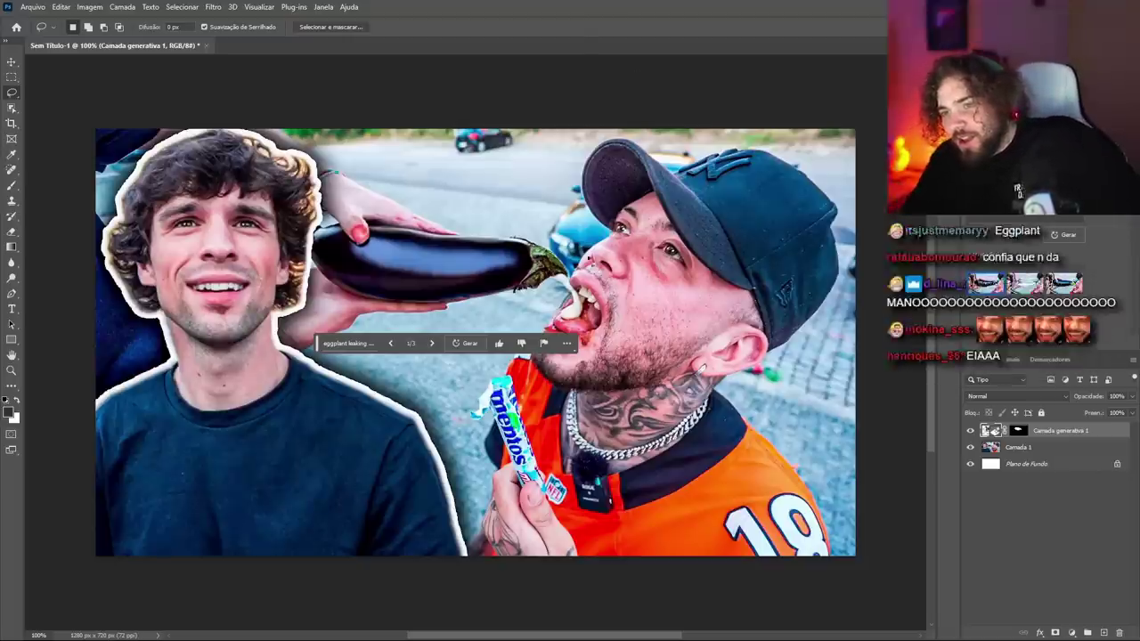
Zoom in and back out to inspect the generated milk-bottle variation.
{"action": "scroll", "coordinate": [583, 306], "scroll_direction": "up", "scroll_amount": 3}
{"action": "scroll", "coordinate": [581, 302], "scroll_direction": "up", "scroll_amount": 2}
{"action": "scroll", "coordinate": [580, 286], "scroll_direction": "up", "scroll_amount": 1}
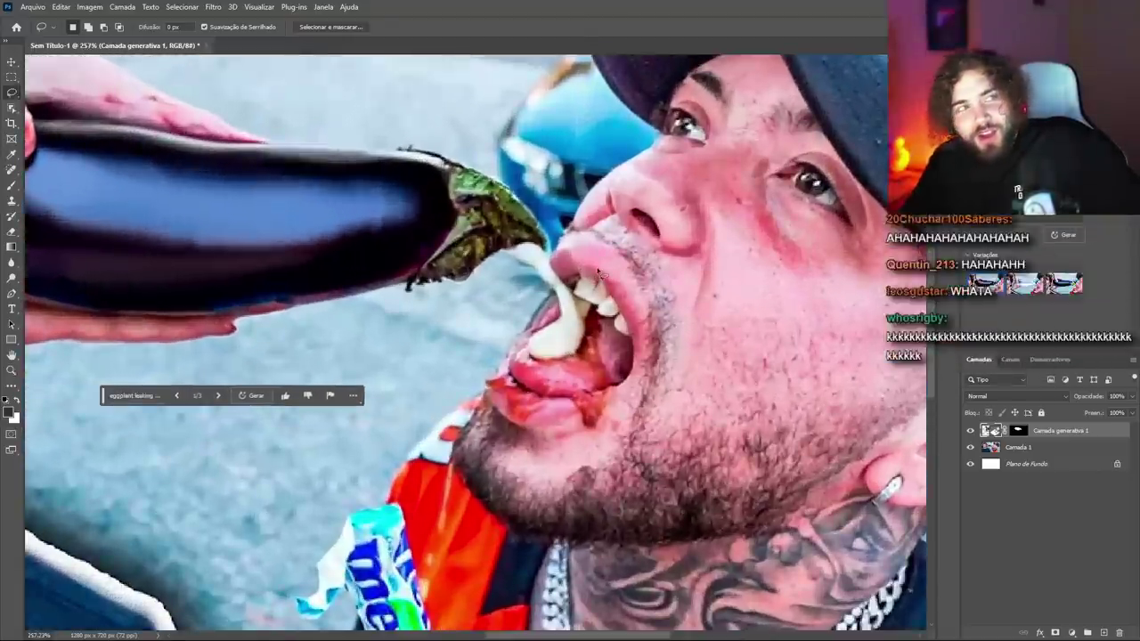
{"action": "scroll", "coordinate": [579, 275], "scroll_direction": "down", "scroll_amount": 1}
{"action": "scroll", "coordinate": [579, 281], "scroll_direction": "down", "scroll_amount": 2}
{"action": "scroll", "coordinate": [581, 294], "scroll_direction": "down", "scroll_amount": 1}
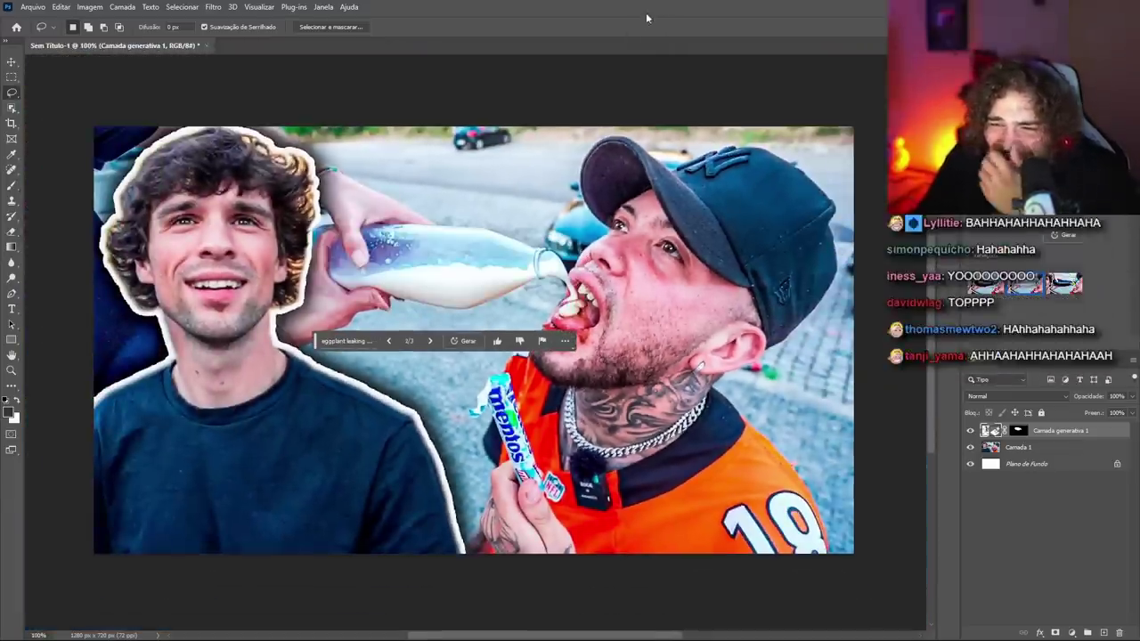
Re-inspect the result up close with the Rectangular Marquee active, then return to Lasso.
{"action": "key", "text": "m"}
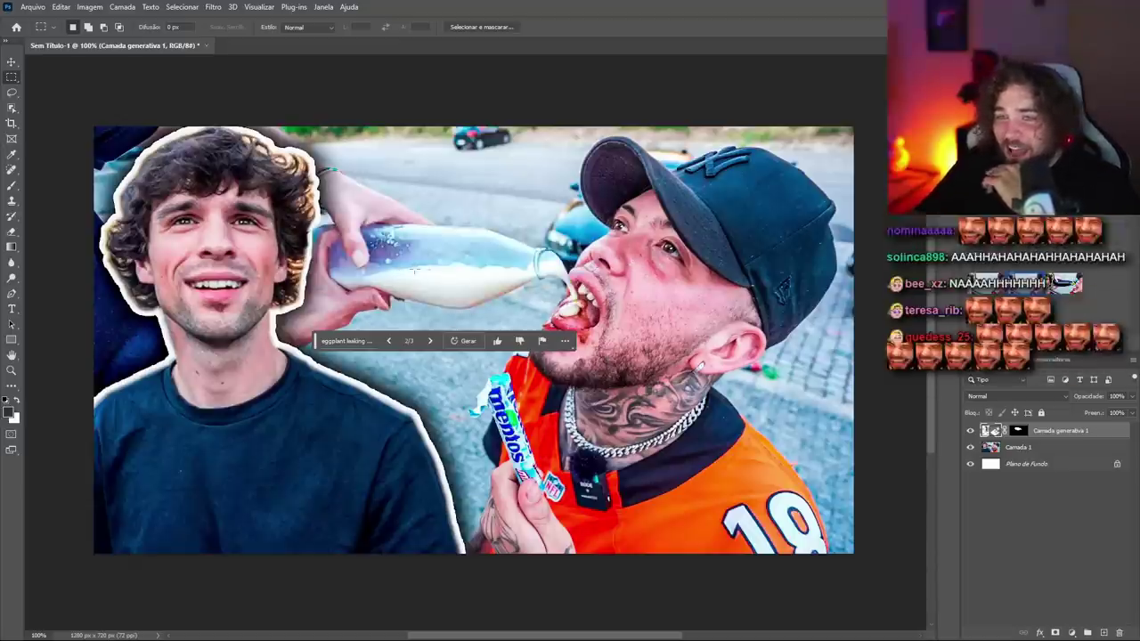
{"action": "scroll", "coordinate": [360, 320], "scroll_direction": "up", "scroll_amount": 3}
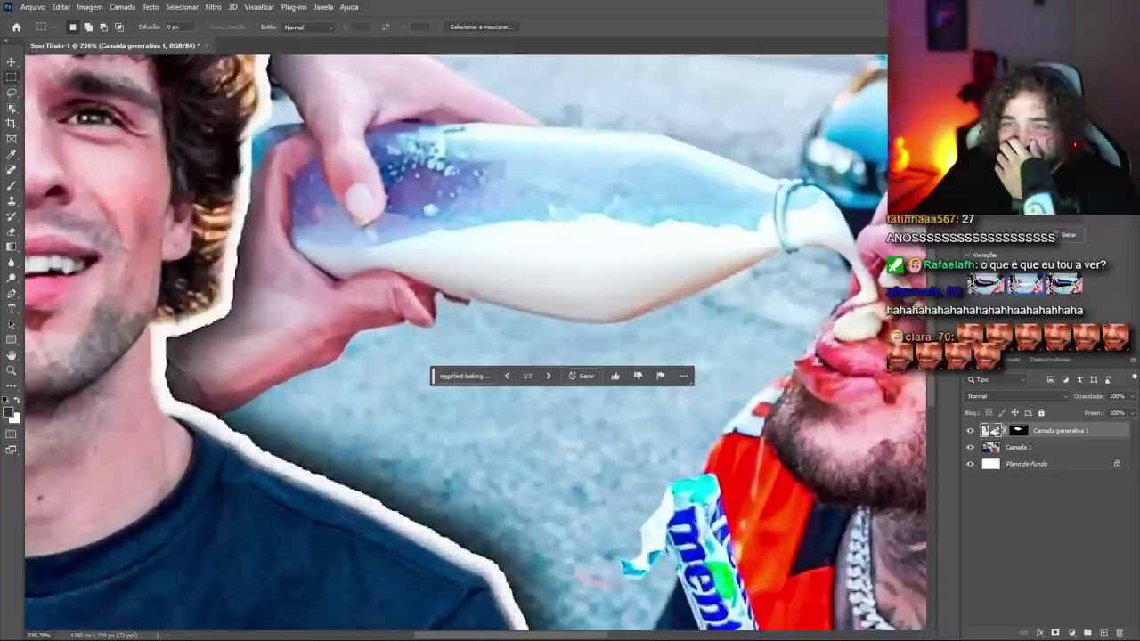
{"action": "scroll", "coordinate": [846, 338], "scroll_direction": "up", "scroll_amount": 3}
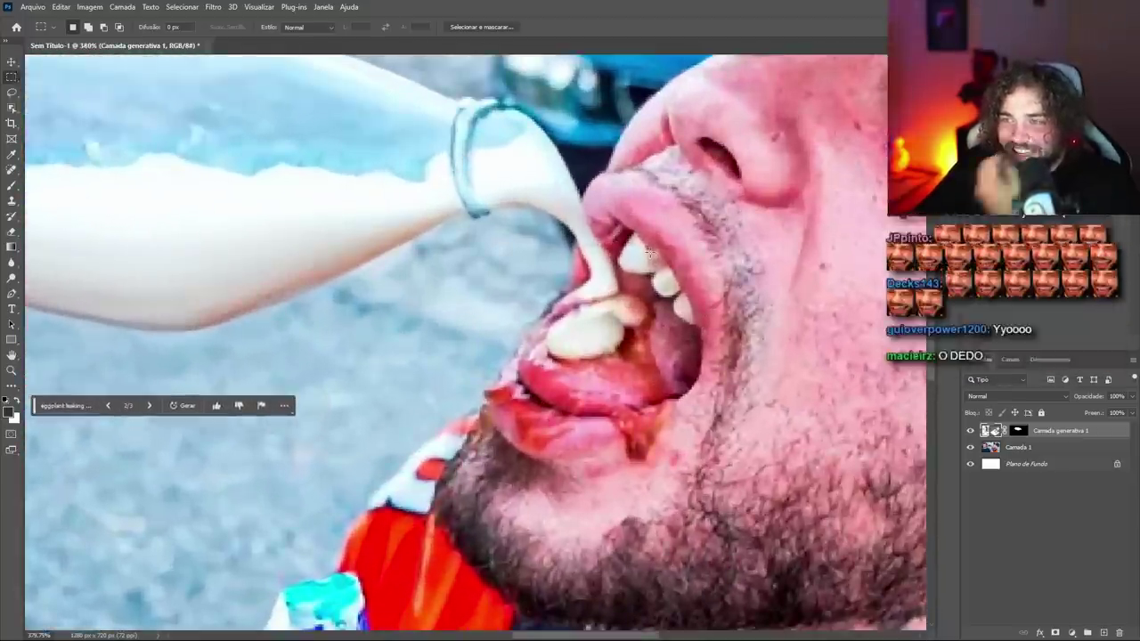
{"action": "scroll", "coordinate": [623, 294], "scroll_direction": "down", "scroll_amount": 2}
{"action": "scroll", "coordinate": [570, 356], "scroll_direction": "down", "scroll_amount": 2}
{"action": "scroll", "coordinate": [531, 389], "scroll_direction": "down", "scroll_amount": 2}
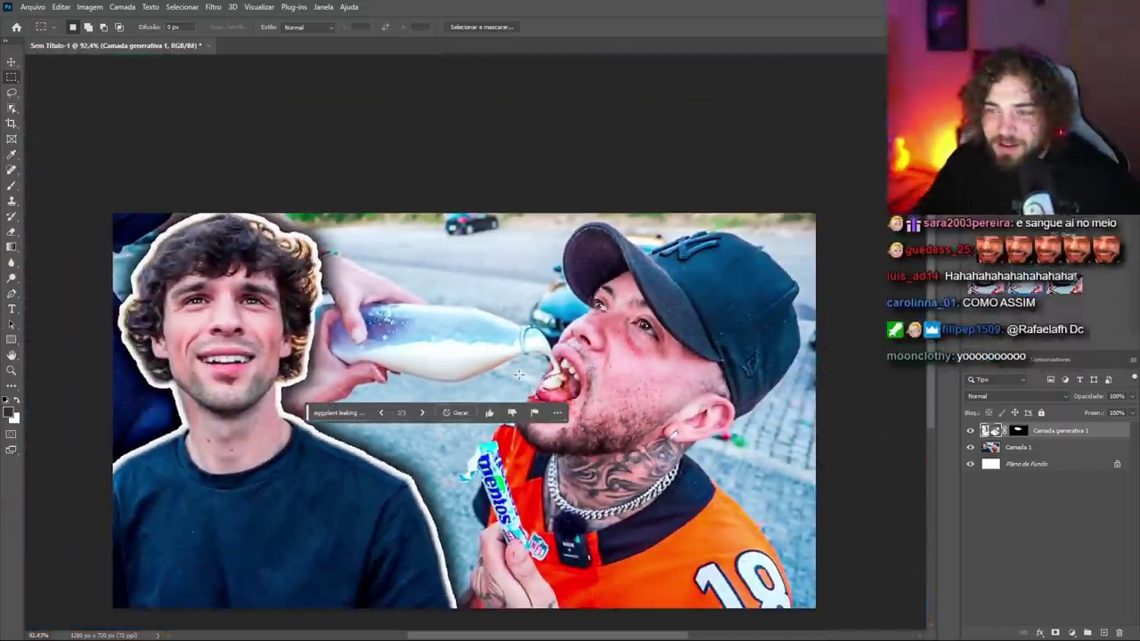
{"action": "left_click", "coordinate": [12, 93]}
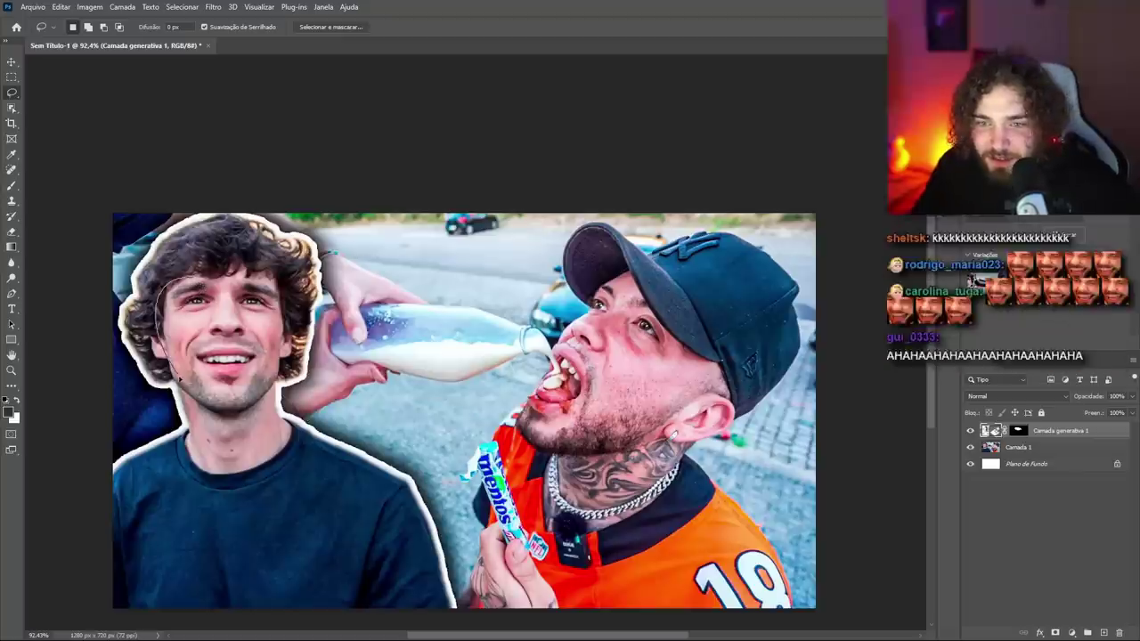
Lasso the left man's face, generate 'sad', and show variation 2 of 3.
{"action": "left_click", "coordinate": [116, 415]}
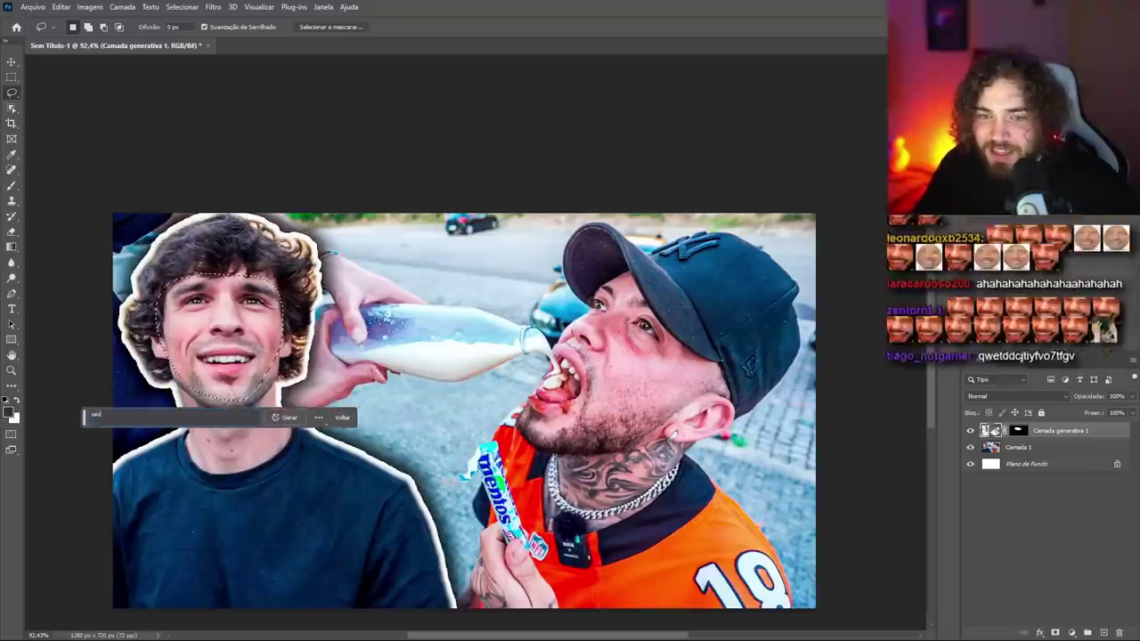
{"action": "key", "text": "Return"}
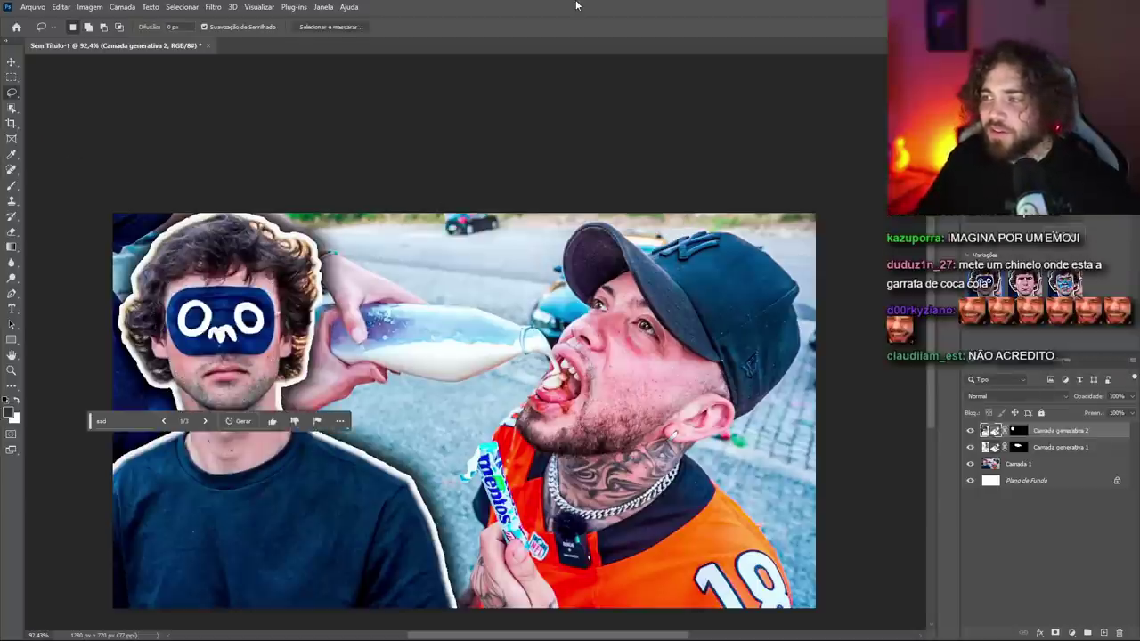
{"action": "left_click", "coordinate": [1024, 294]}
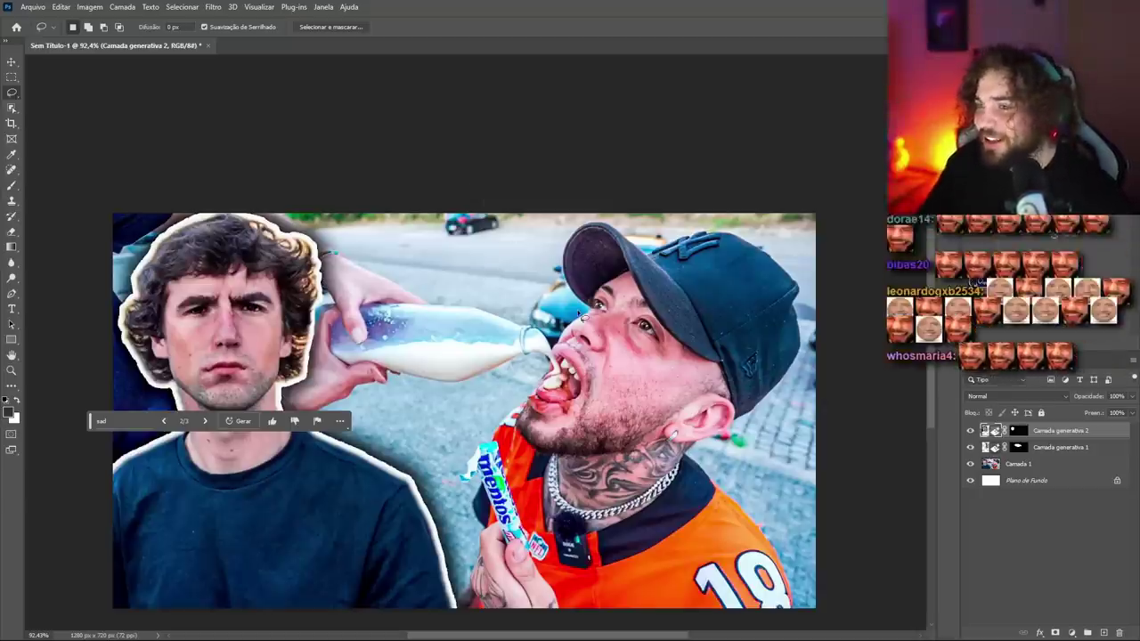
{"action": "scroll", "coordinate": [463, 409], "scroll_direction": "down", "scroll_amount": 2}
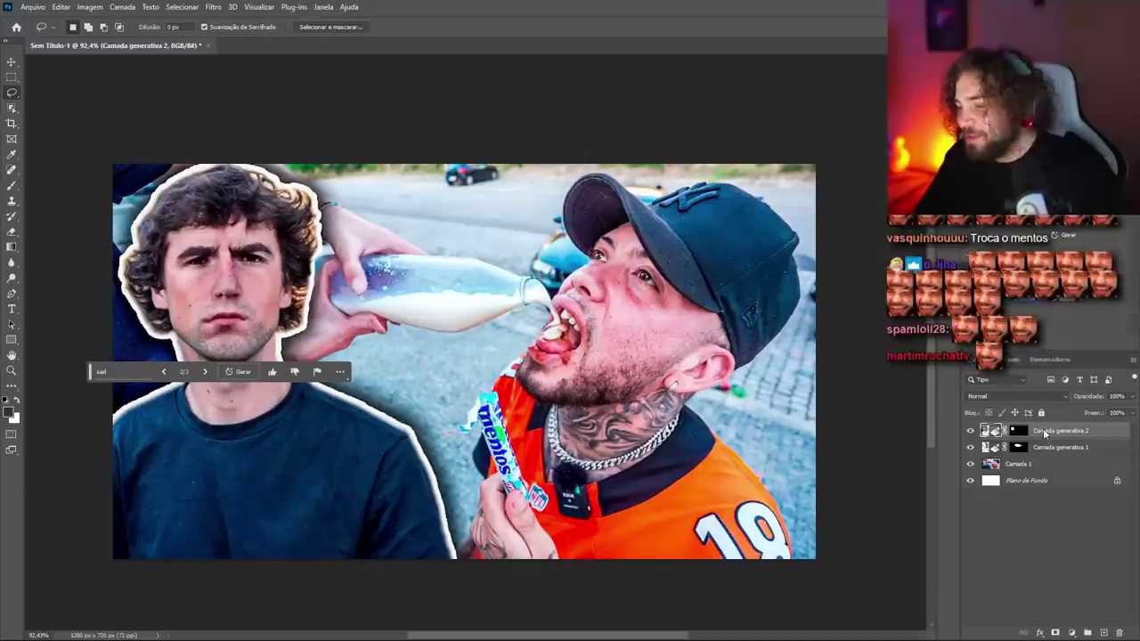
Delete the sad-face layer, select 'Camada 1', and begin lassoing the Mentos pack.
{"action": "key", "text": "Delete"}
{"action": "left_click", "coordinate": [1016, 431]}
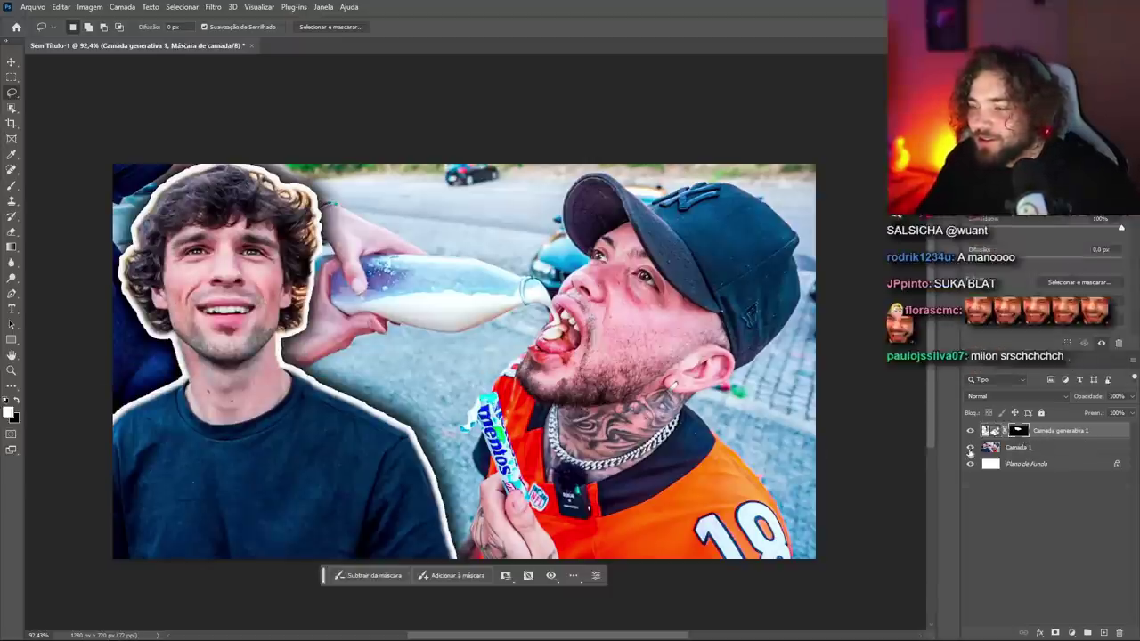
{"action": "left_click", "coordinate": [985, 432]}
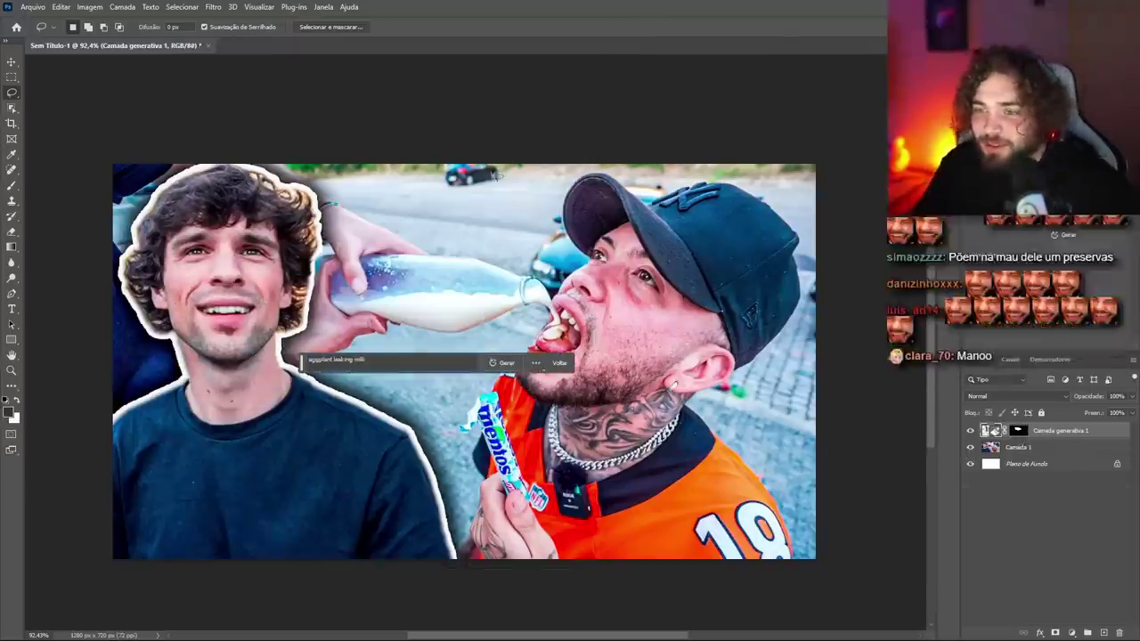
{"action": "left_click", "coordinate": [1037, 452]}
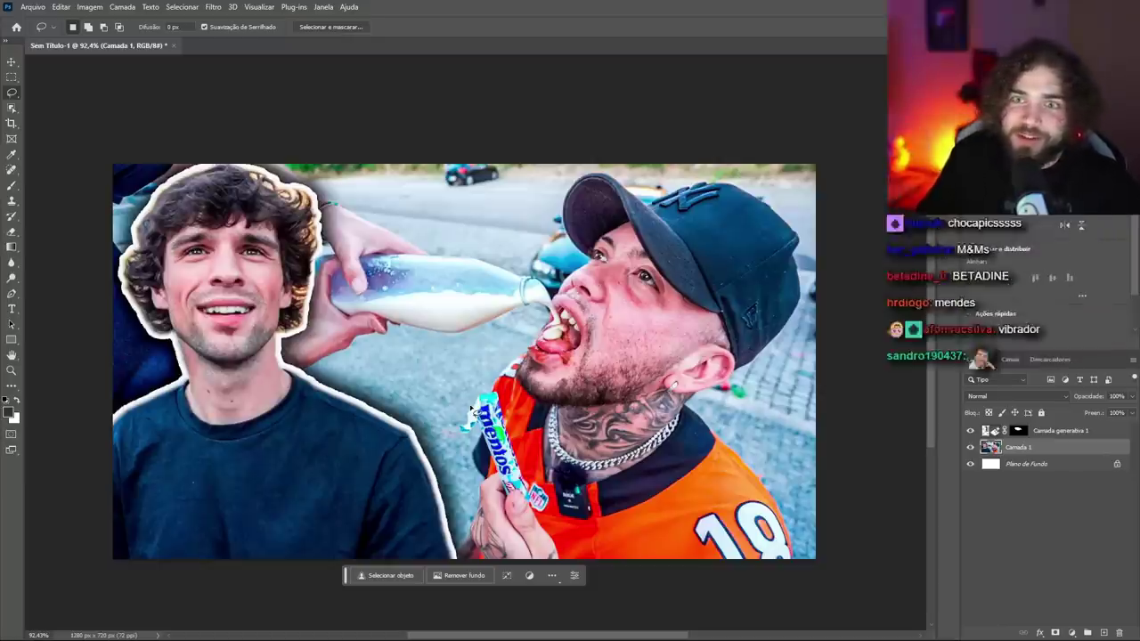
{"action": "left_click_drag", "start_coordinate": [472, 412], "coordinate": [478, 433]}
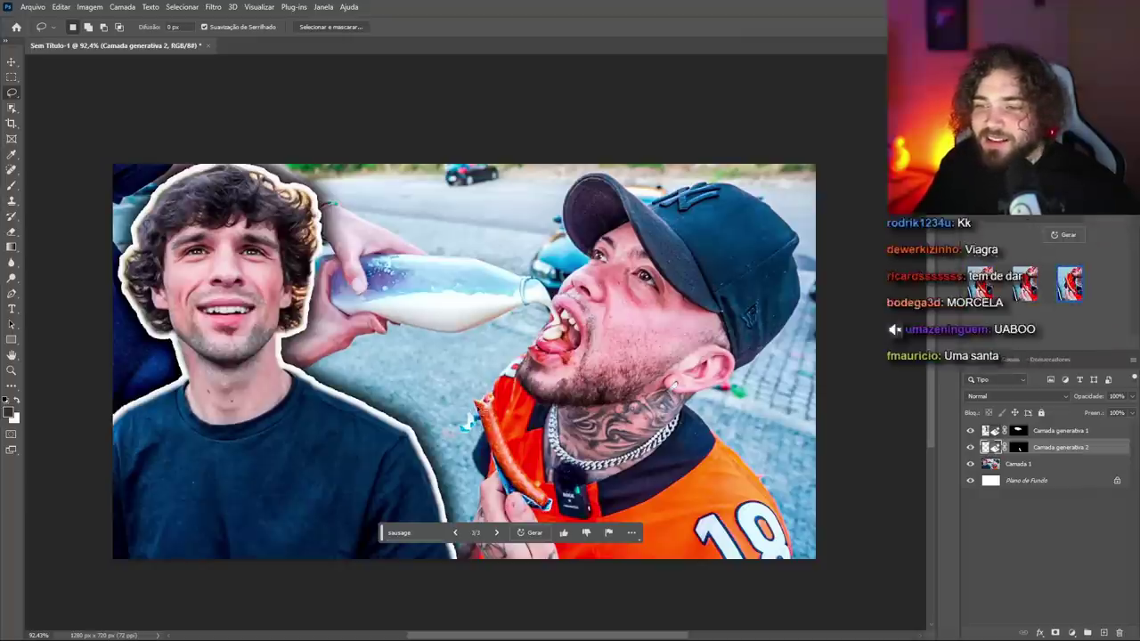
Regenerate the hand object as 'pickle', browse its variations, and start a new prompt.
{"action": "left_click", "coordinate": [419, 533]}
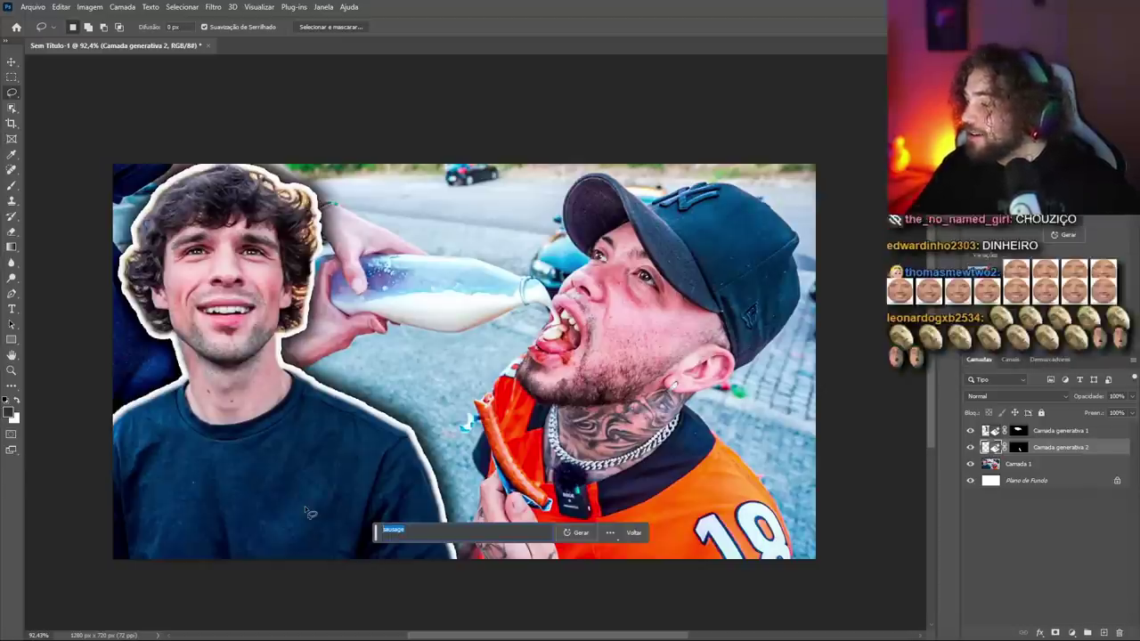
{"action": "type", "text": "pickle"}
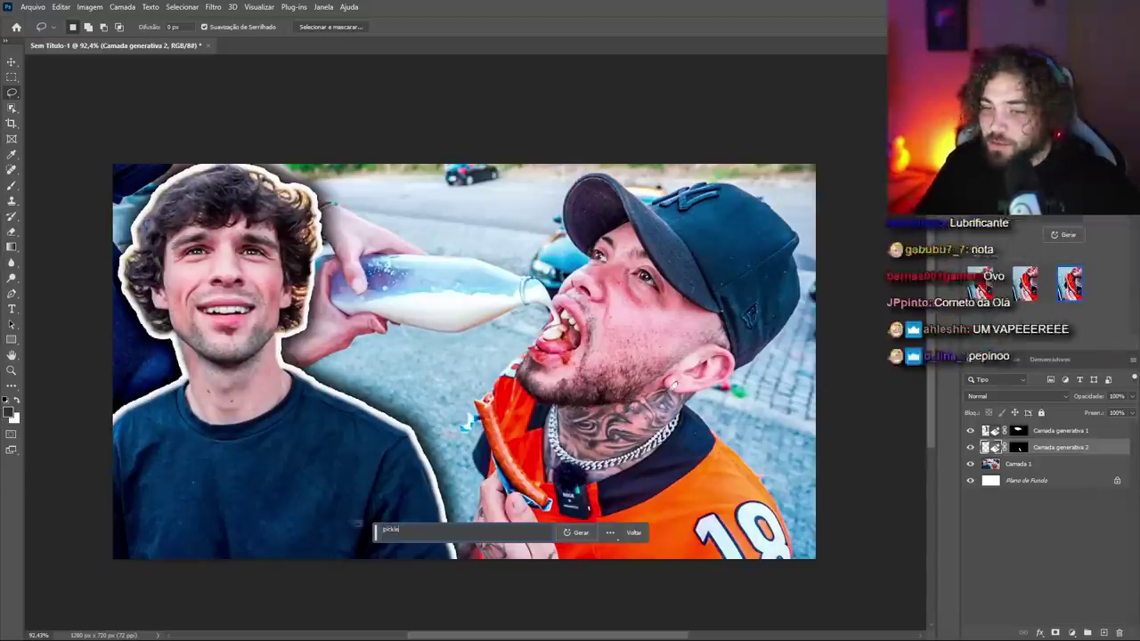
{"action": "type", "text": "egg"}
{"action": "key", "text": "Return"}
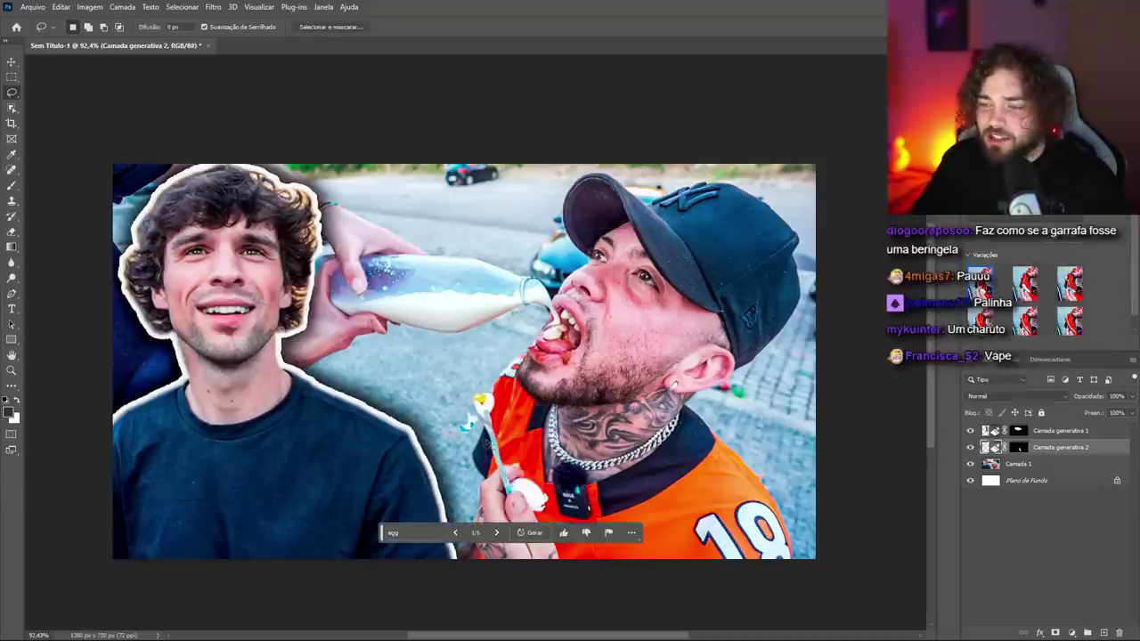
{"action": "left_click", "coordinate": [497, 532]}
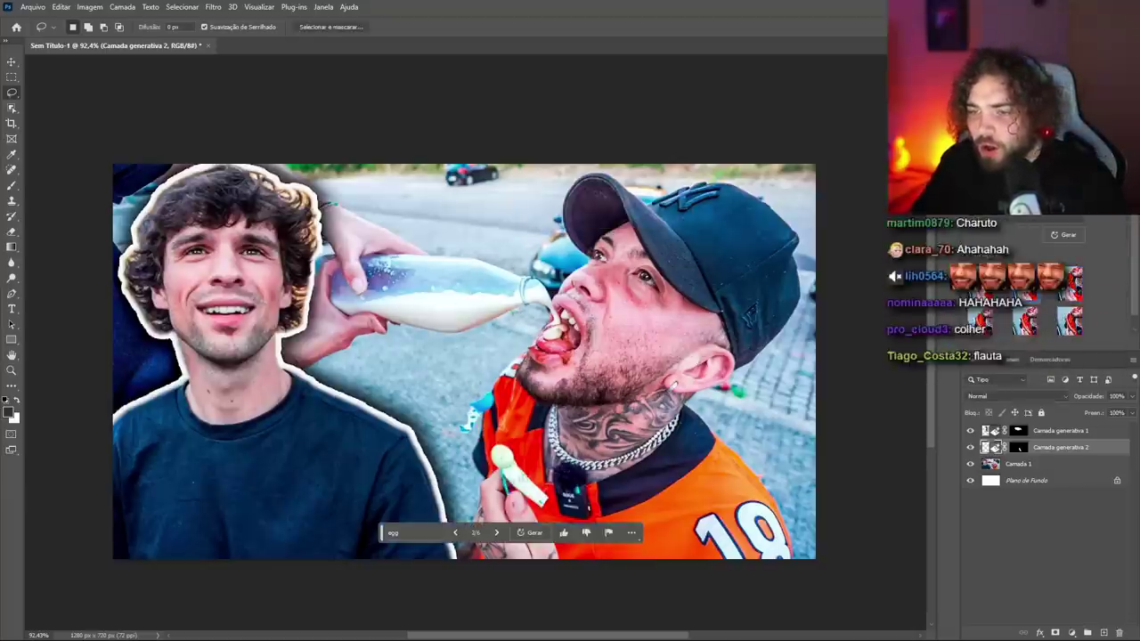
{"action": "scroll", "coordinate": [514, 481], "scroll_direction": "up", "scroll_amount": 3}
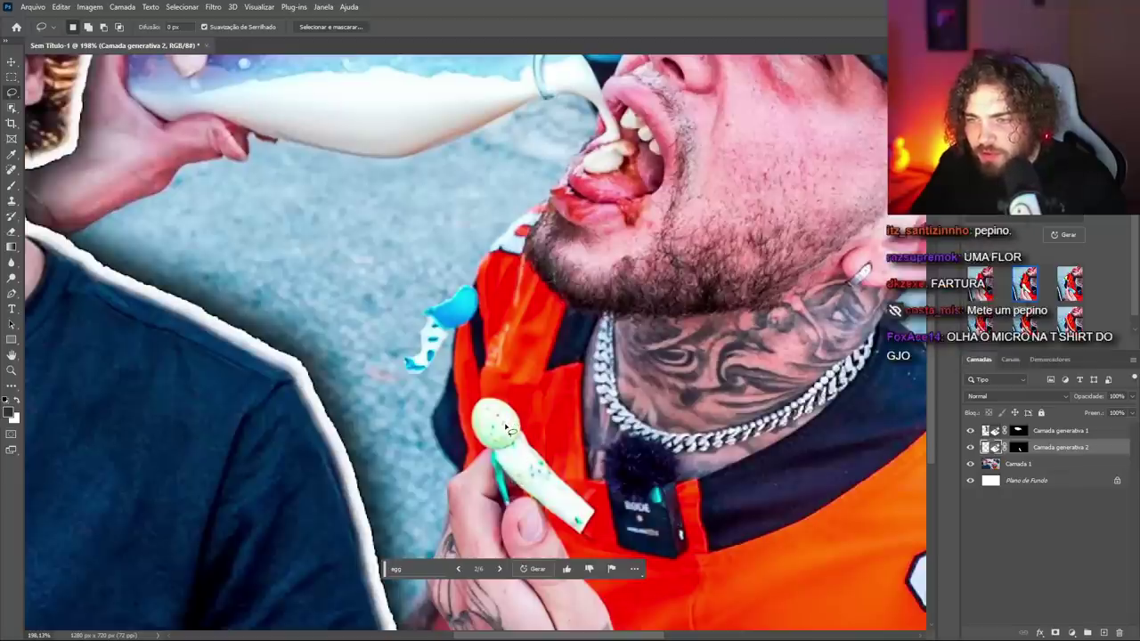
{"action": "scroll", "coordinate": [509, 430], "scroll_direction": "down", "scroll_amount": 4}
{"action": "left_click", "coordinate": [392, 479]}
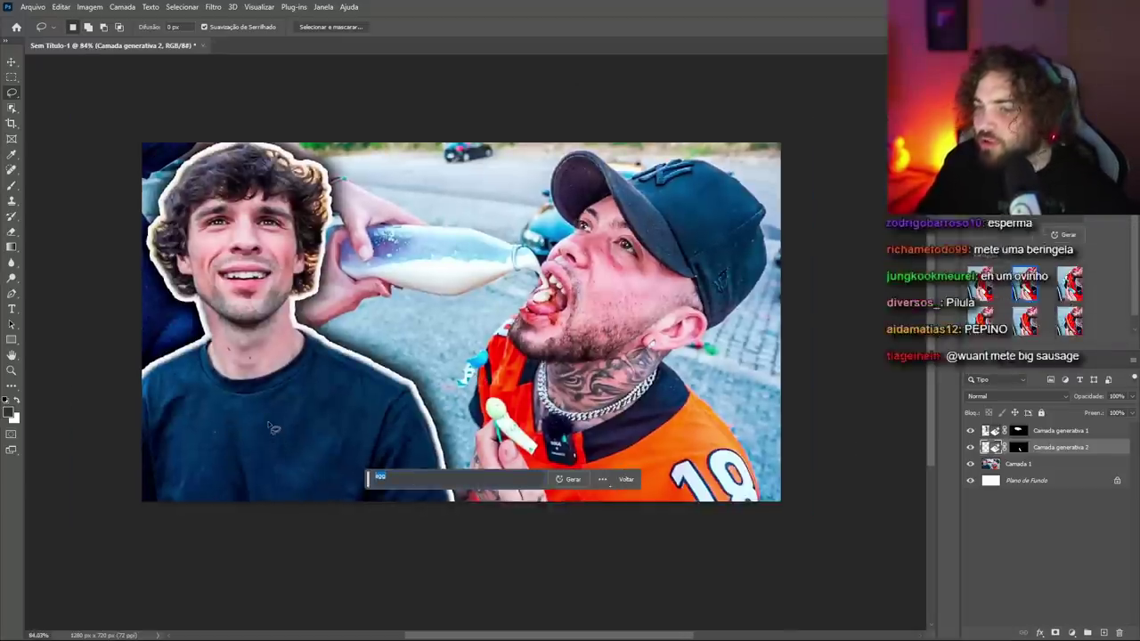
{"action": "type", "text": "Pi"}
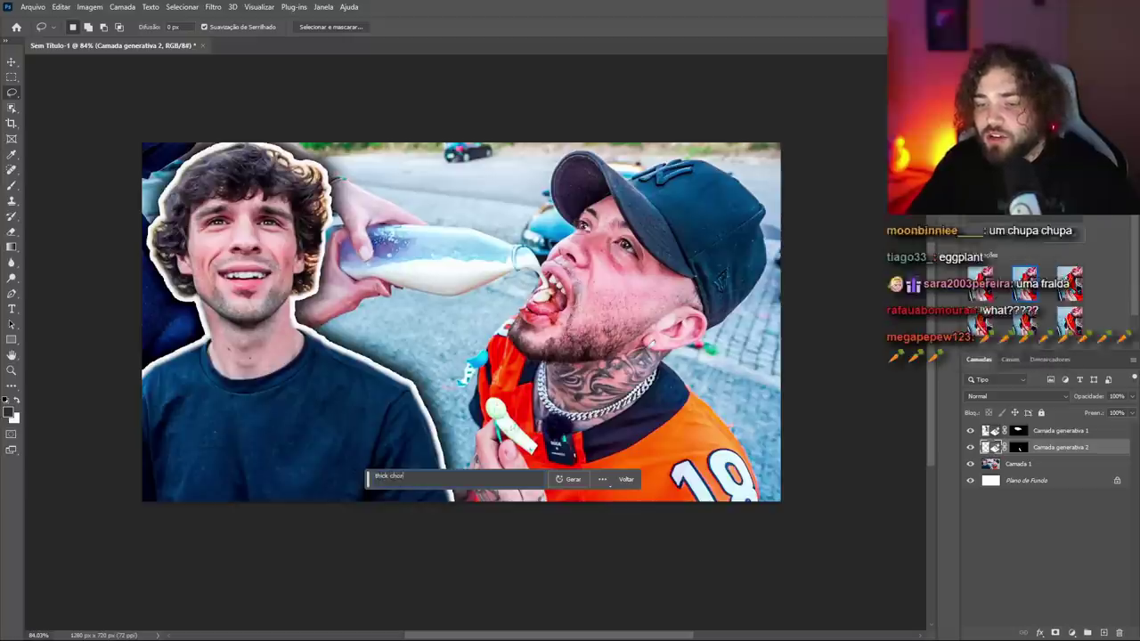
Generate 'thick chorizo', then 'banana' with its next variation, then submit 'baby'.
{"action": "key", "text": "Return"}
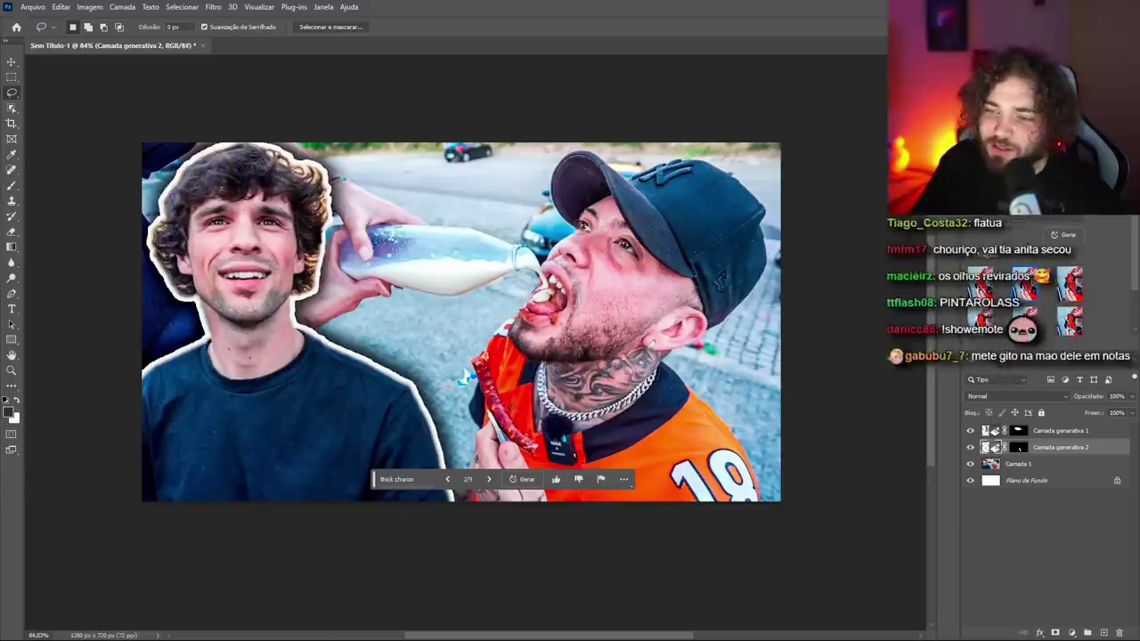
{"action": "left_click", "coordinate": [522, 479]}
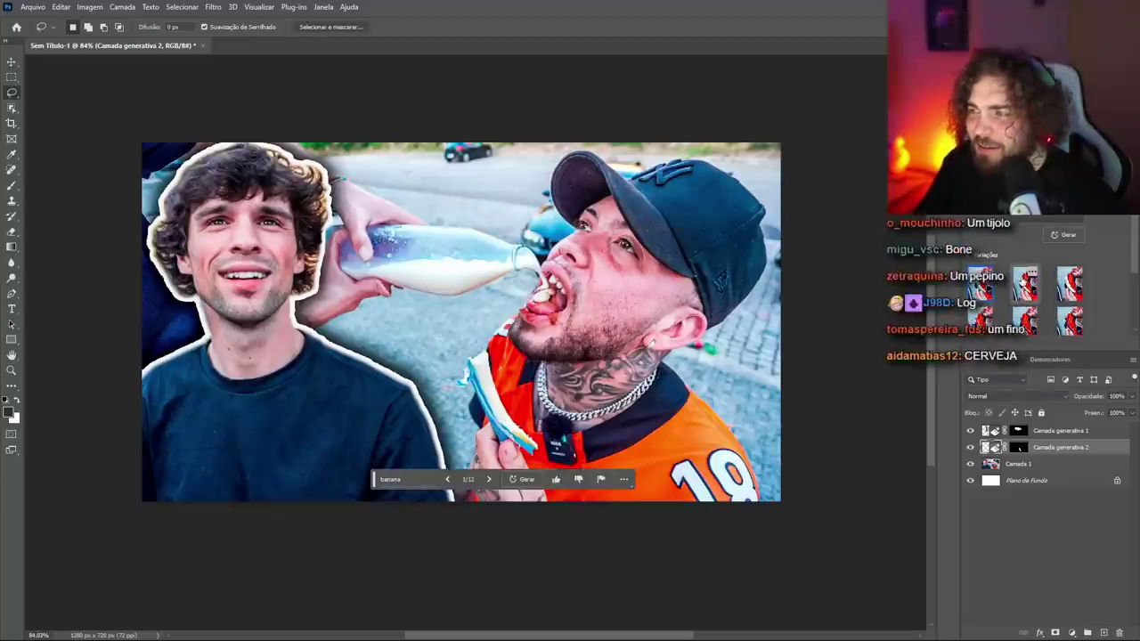
{"action": "left_click", "coordinate": [1025, 284]}
{"action": "scroll", "coordinate": [496, 428], "scroll_direction": "up", "scroll_amount": 5}
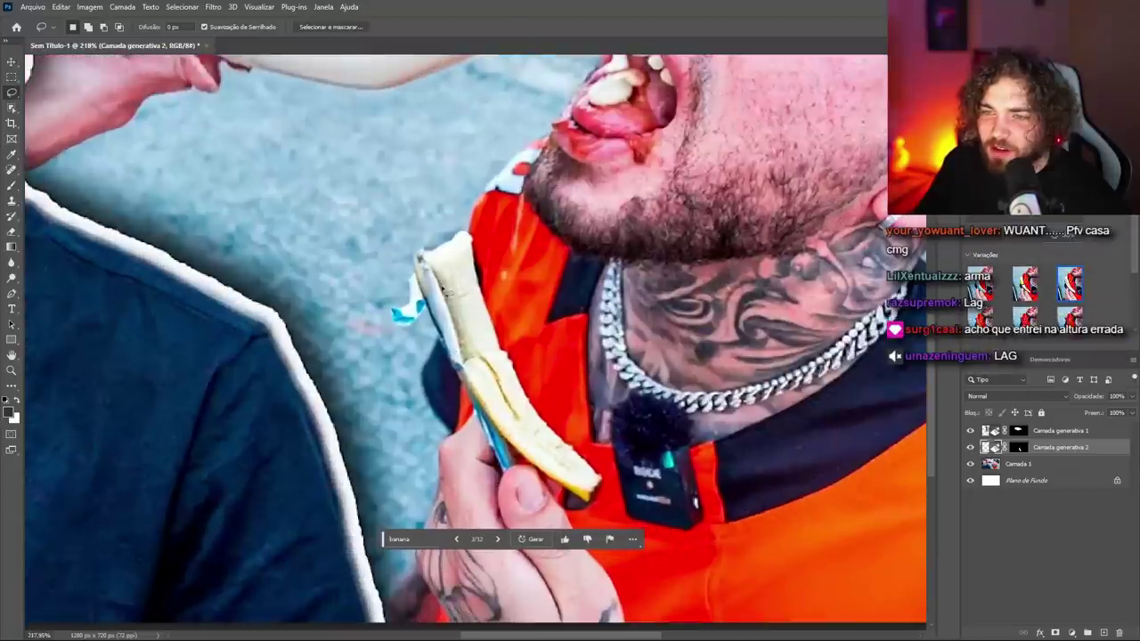
{"action": "scroll", "coordinate": [473, 365], "scroll_direction": "down", "scroll_amount": 5}
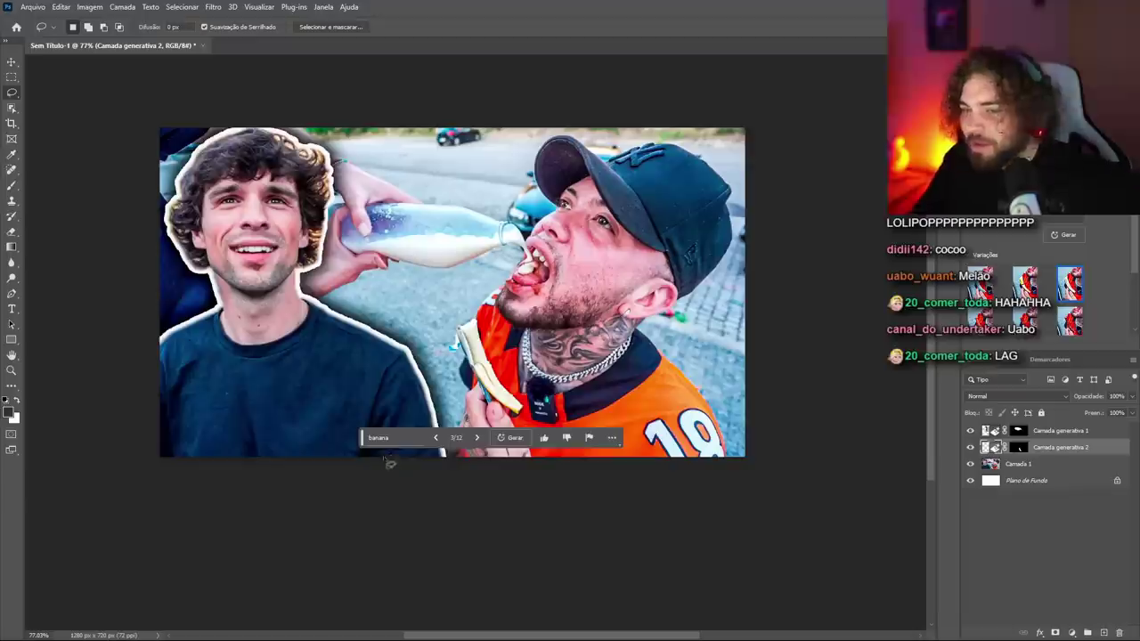
{"action": "left_click", "coordinate": [532, 442]}
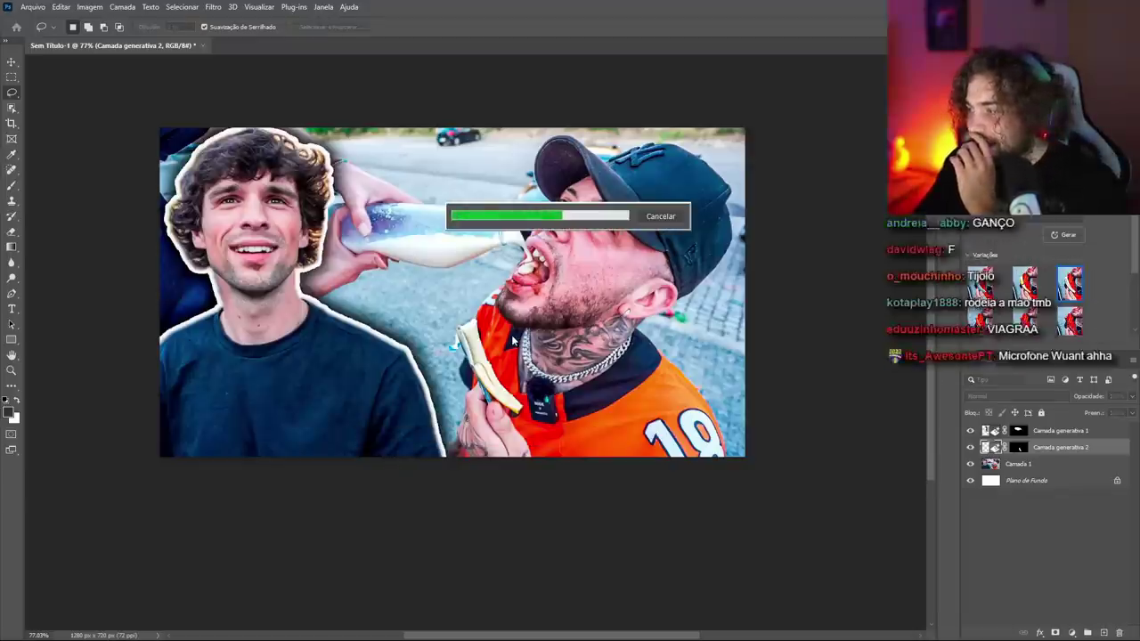
Step the 'baby' results to variation 3, a toothbrush-like stick in his hand.
{"action": "scroll", "coordinate": [463, 346], "scroll_direction": "up", "scroll_amount": 5}
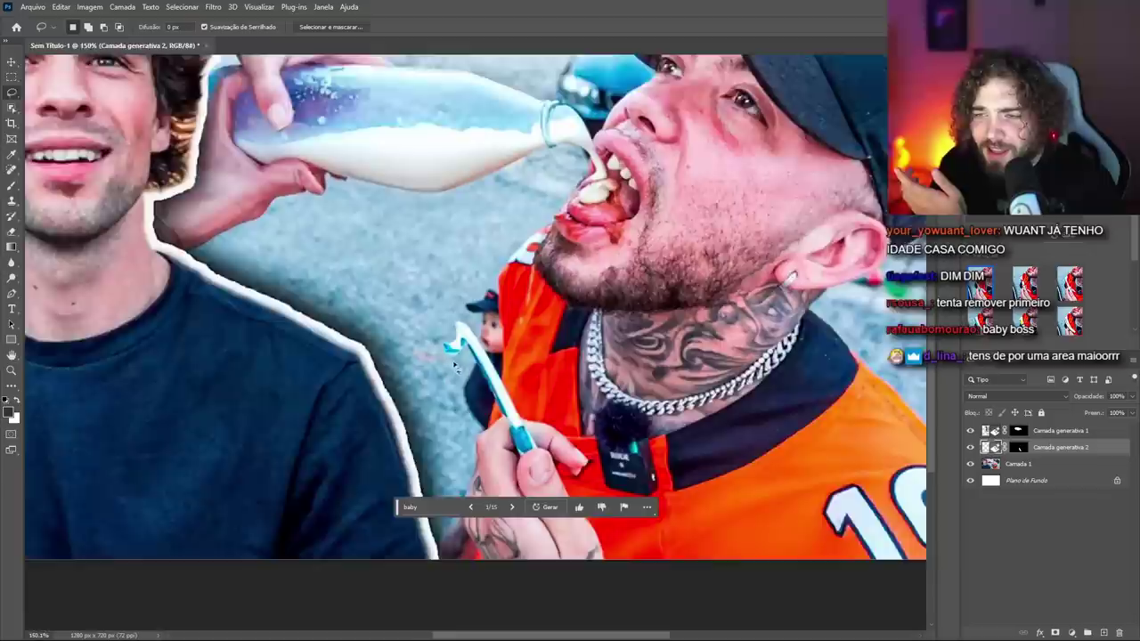
{"action": "left_click", "coordinate": [531, 548]}
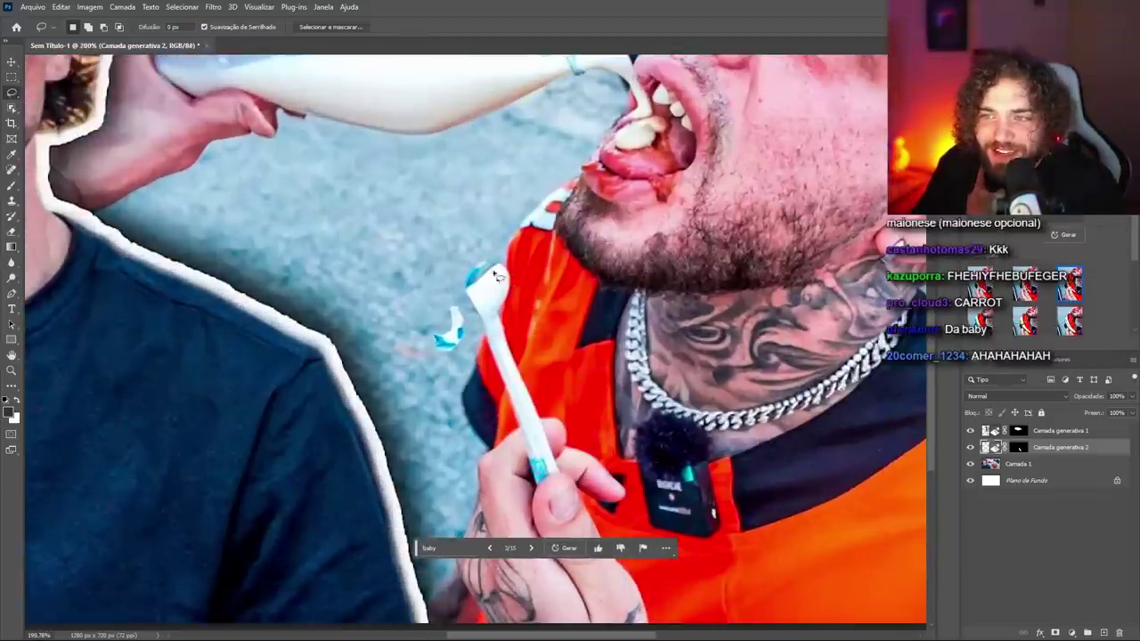
{"action": "scroll", "coordinate": [500, 280], "scroll_direction": "down", "scroll_amount": 2}
{"action": "scroll", "coordinate": [494, 274], "scroll_direction": "down", "scroll_amount": 2}
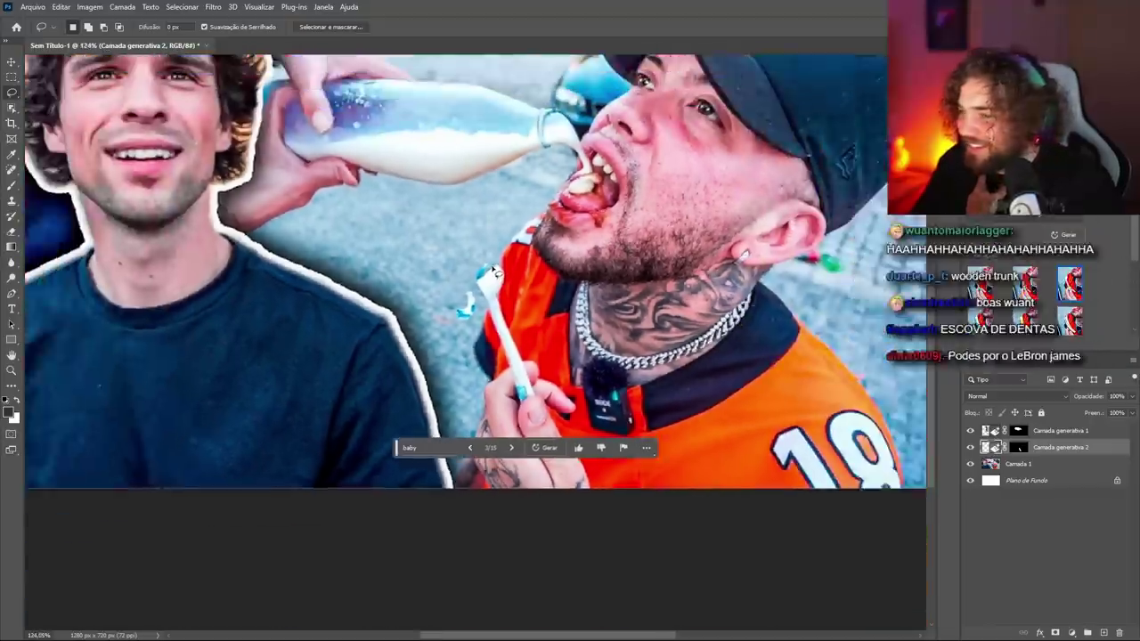
Delete the Camada generativa 2 hand-object layer.
{"action": "scroll", "coordinate": [494, 272], "scroll_direction": "down", "scroll_amount": 1}
{"action": "scroll", "coordinate": [535, 312], "scroll_direction": "up", "scroll_amount": 2}
{"action": "left_click", "coordinate": [1052, 463]}
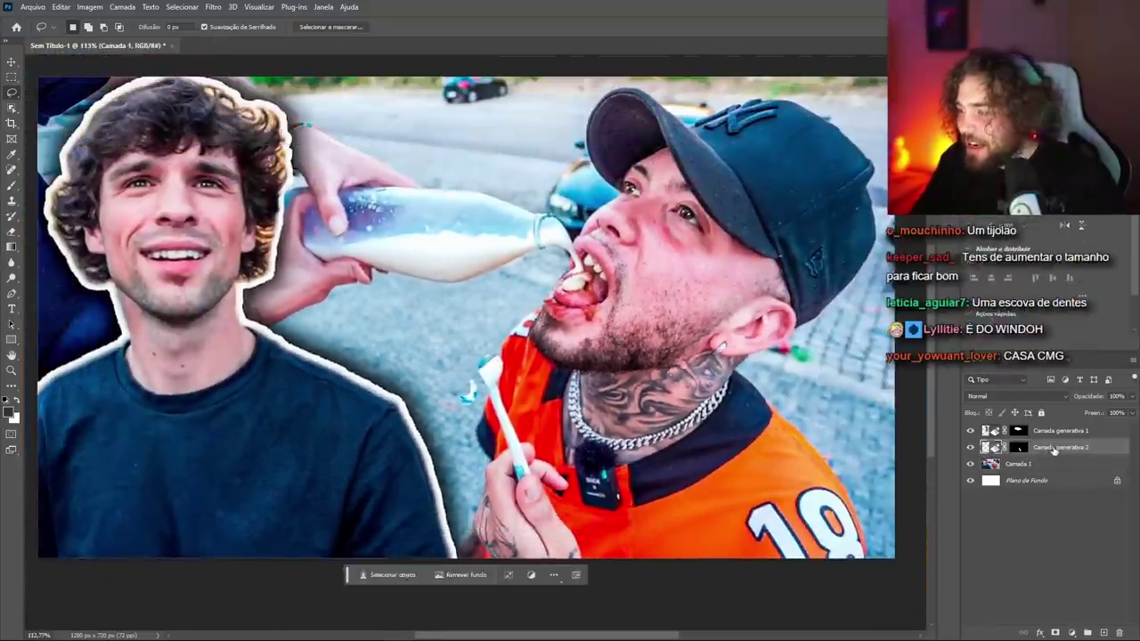
{"action": "key", "text": "Delete"}
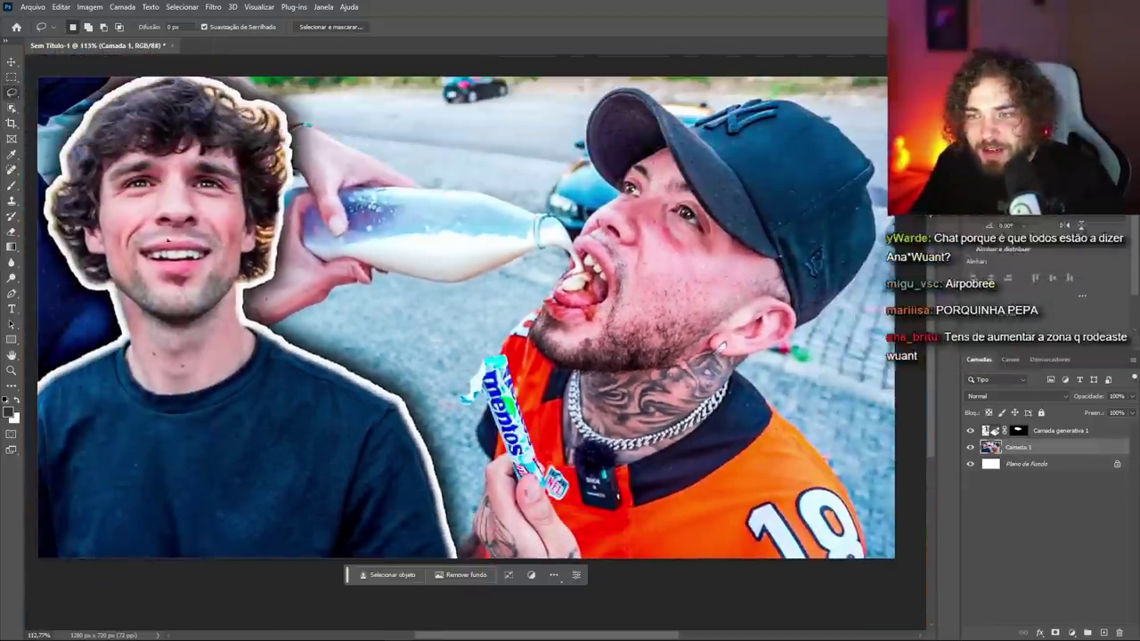
Lasso around the Mentos pack and Generative Fill it with 'baby'.
{"action": "scroll", "coordinate": [431, 444], "scroll_direction": "down", "scroll_amount": 2}
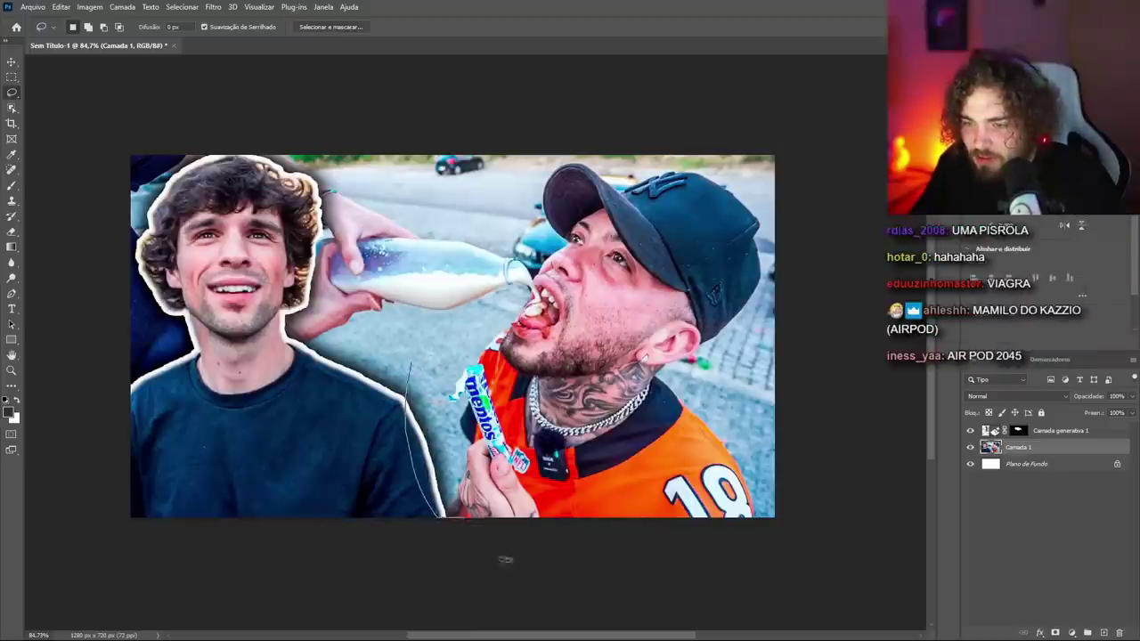
{"action": "left_click_drag", "start_coordinate": [505, 559], "coordinate": [559, 534]}
{"action": "left_click", "coordinate": [377, 535]}
{"action": "type", "text": "baby"}
{"action": "left_click", "coordinate": [555, 534]}
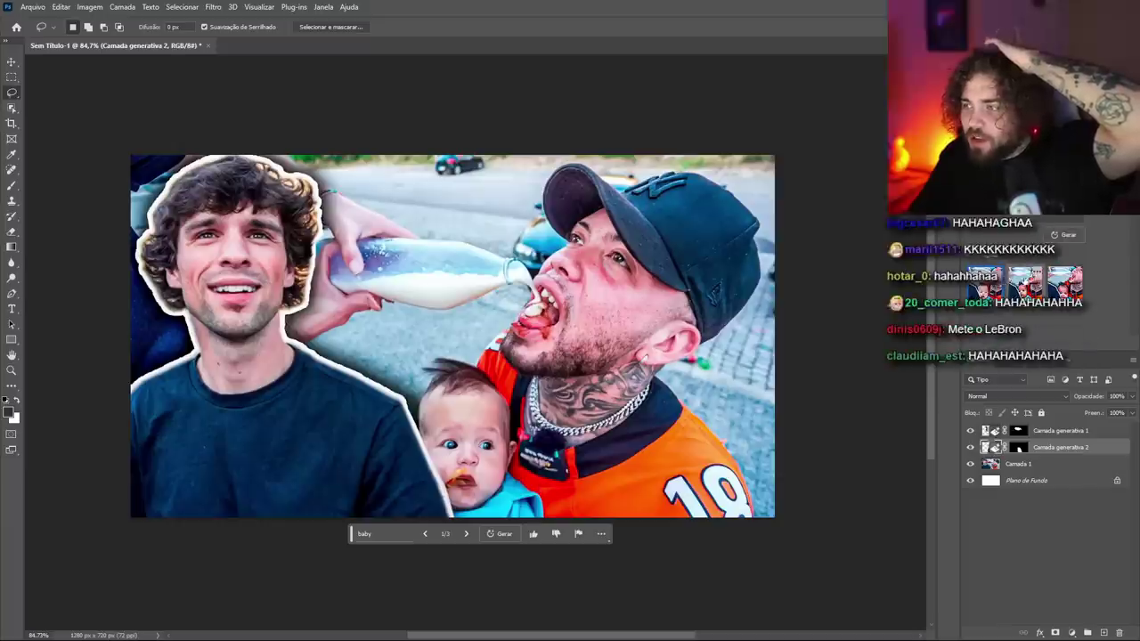
Step the baby generation to variation 3 of 3, the dark-haired baby in blue.
{"action": "left_click", "coordinate": [466, 534]}
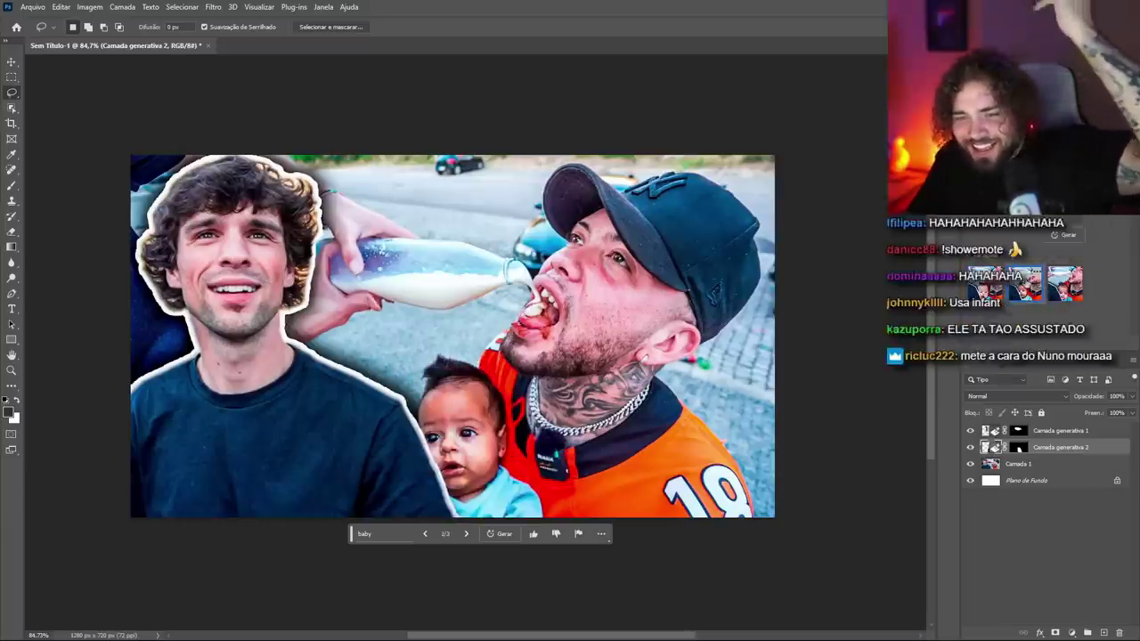
{"action": "left_click", "coordinate": [466, 533]}
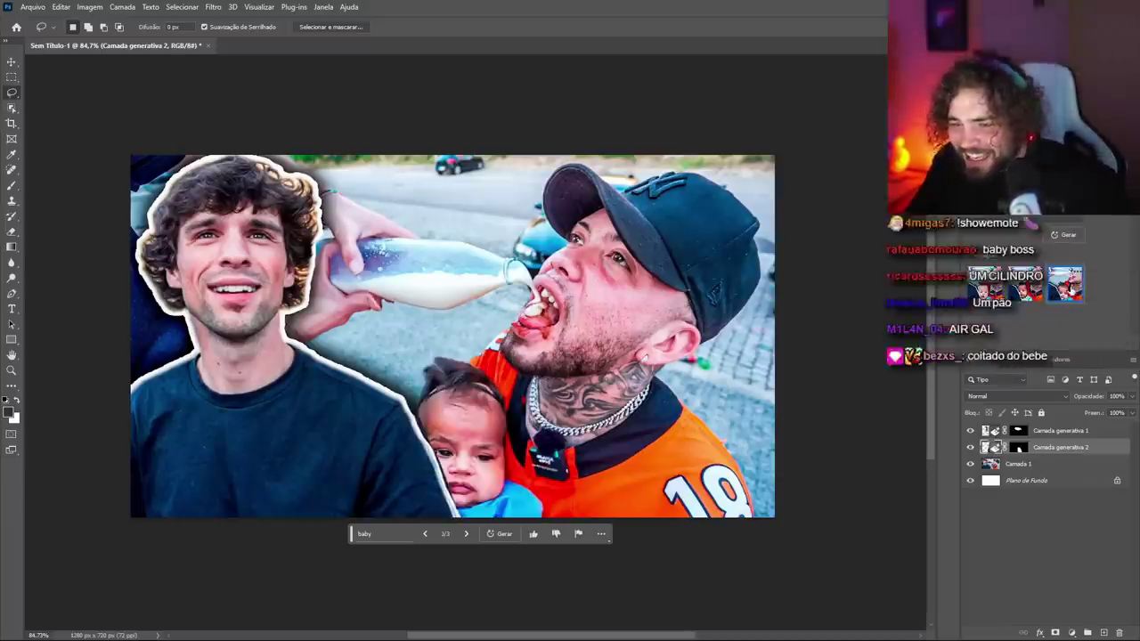
{"action": "scroll", "coordinate": [425, 474], "scroll_direction": "up", "scroll_amount": 3}
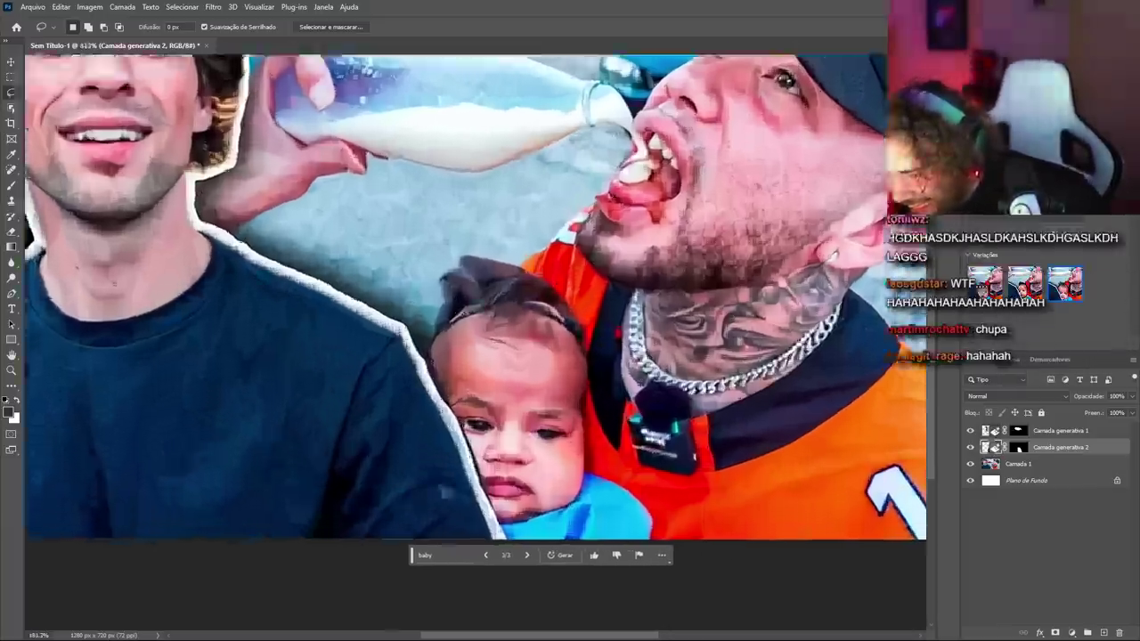
{"action": "scroll", "coordinate": [518, 481], "scroll_direction": "up", "scroll_amount": 2}
{"action": "scroll", "coordinate": [520, 481], "scroll_direction": "down", "scroll_amount": 1}
{"action": "scroll", "coordinate": [519, 445], "scroll_direction": "down", "scroll_amount": 1}
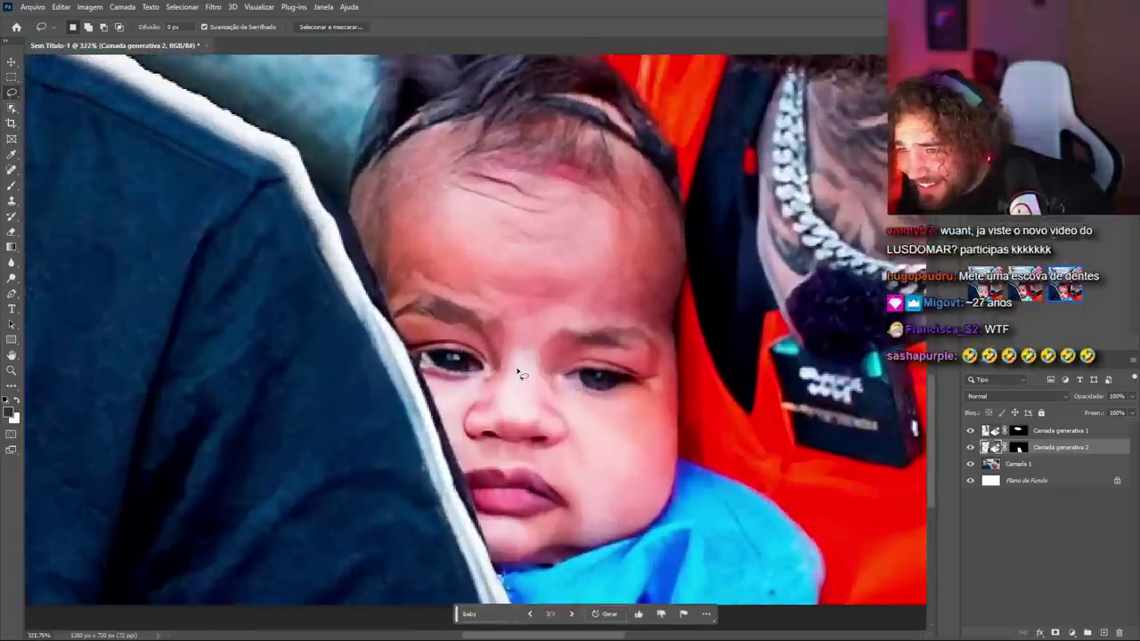
{"action": "scroll", "coordinate": [517, 374], "scroll_direction": "down", "scroll_amount": 2}
{"action": "scroll", "coordinate": [525, 349], "scroll_direction": "down", "scroll_amount": 3}
{"action": "scroll", "coordinate": [525, 349], "scroll_direction": "down", "scroll_amount": 2}
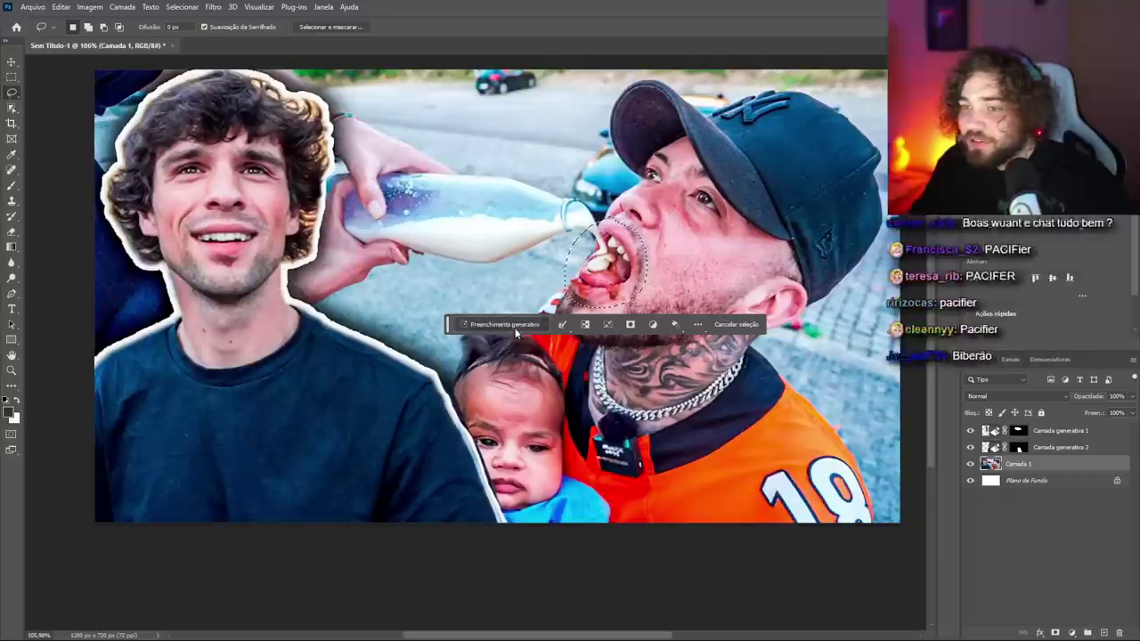
Generate a pacifier in the man's mouth with prompt 'pacifier' and view variation 3.
{"action": "type", "text": "pacifier"}
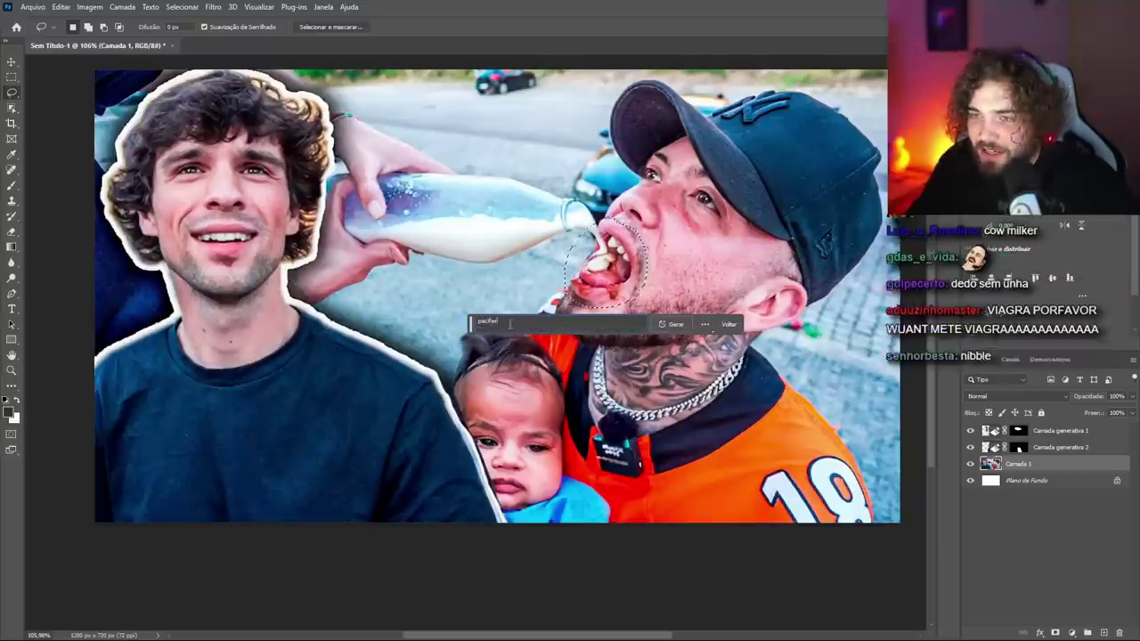
{"action": "key", "text": "Return"}
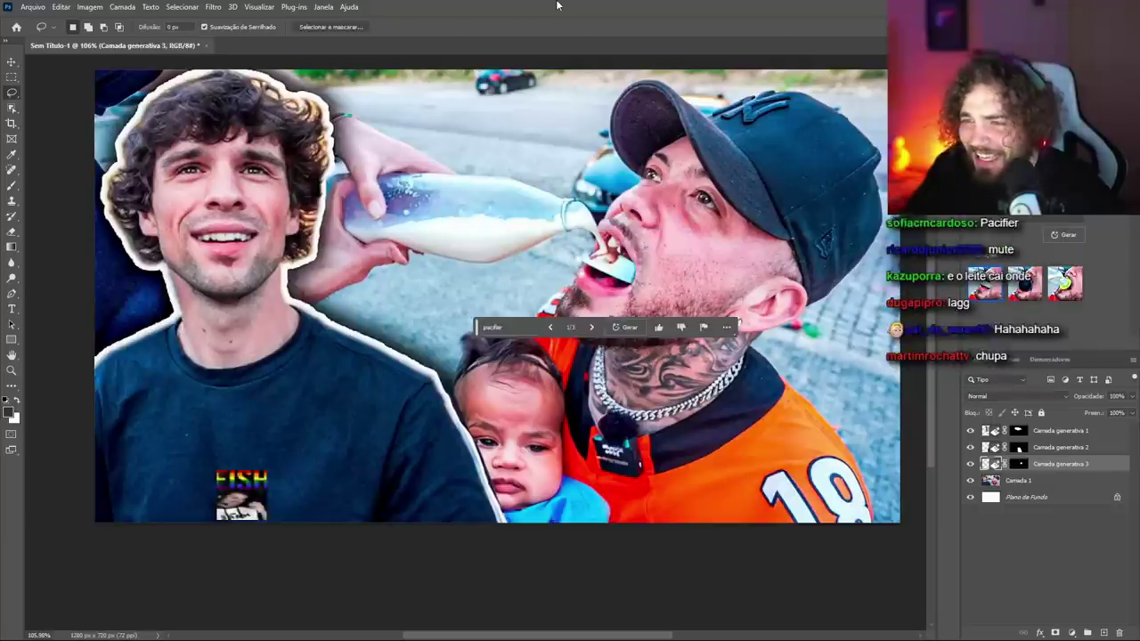
{"action": "left_click", "coordinate": [591, 327]}
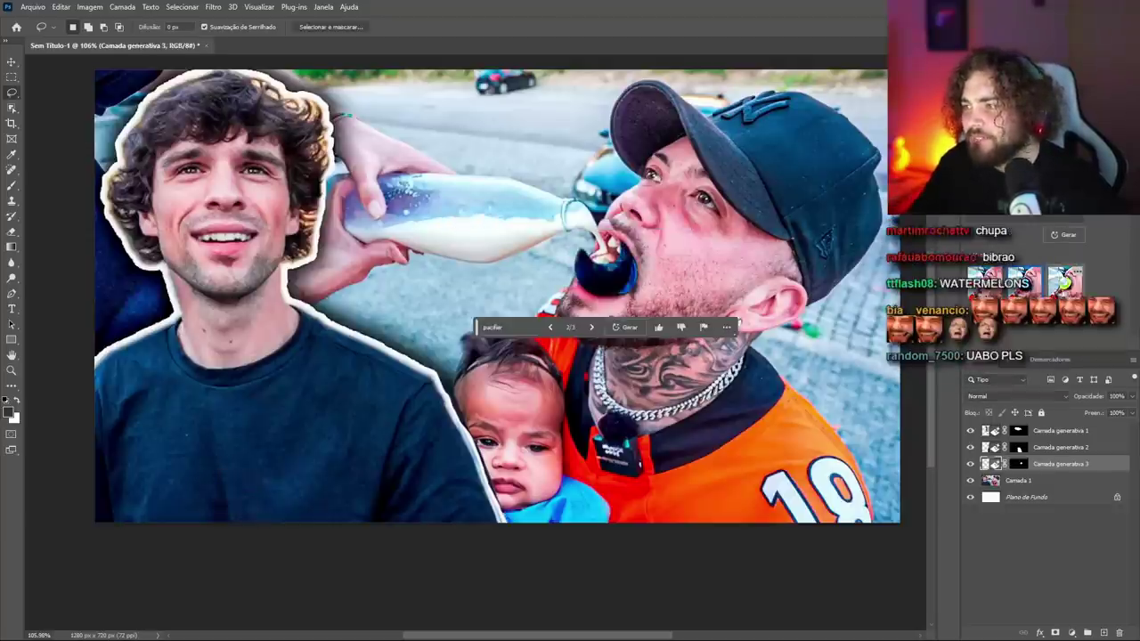
{"action": "left_click", "coordinate": [591, 327]}
{"action": "scroll", "coordinate": [628, 272], "scroll_direction": "up", "scroll_amount": 2}
{"action": "scroll", "coordinate": [628, 272], "scroll_direction": "up", "scroll_amount": 2}
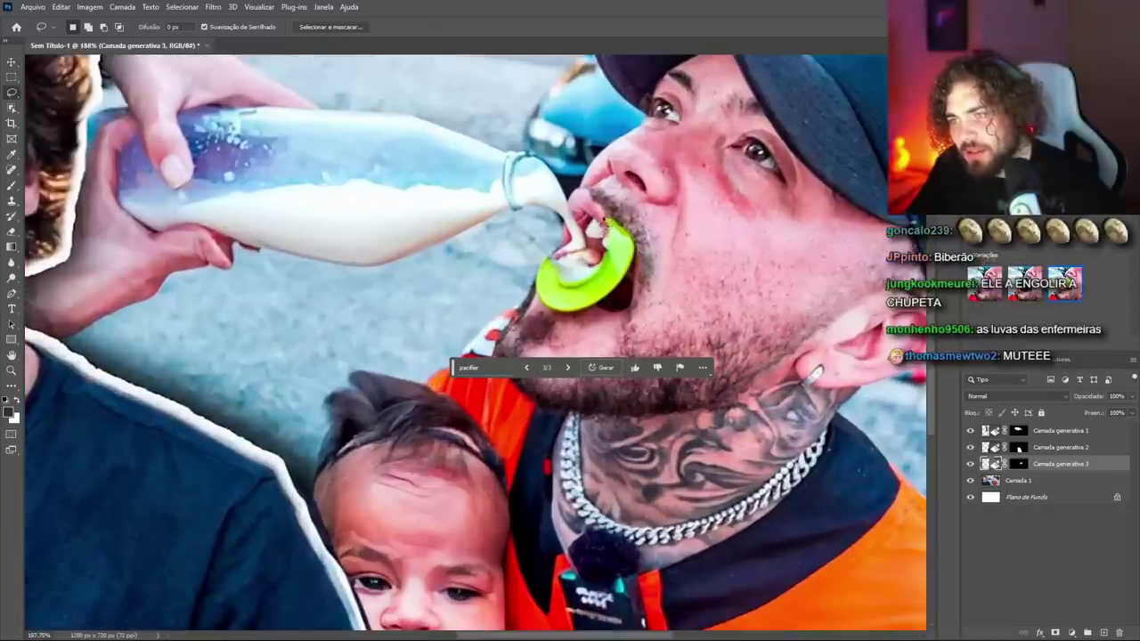
Zoom out to the whole thumbnail and delete the pacifier generative layer.
{"action": "left_click", "coordinate": [1016, 464], "text": "ctrl"}
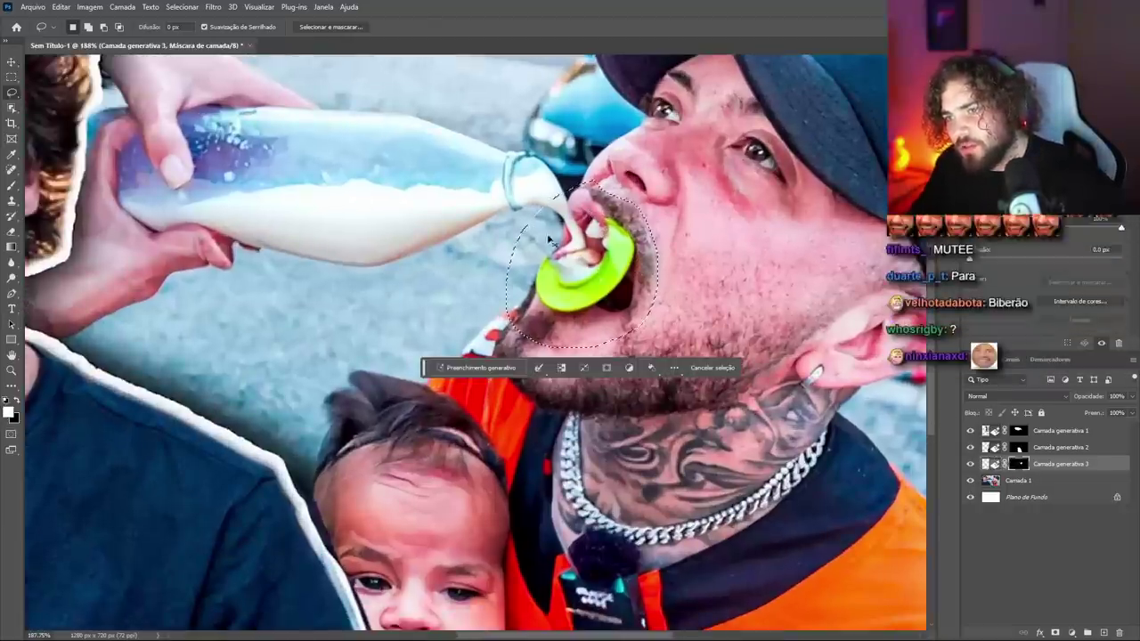
{"action": "key", "text": "ctrl+d"}
{"action": "scroll", "coordinate": [594, 233], "scroll_direction": "down", "scroll_amount": 4}
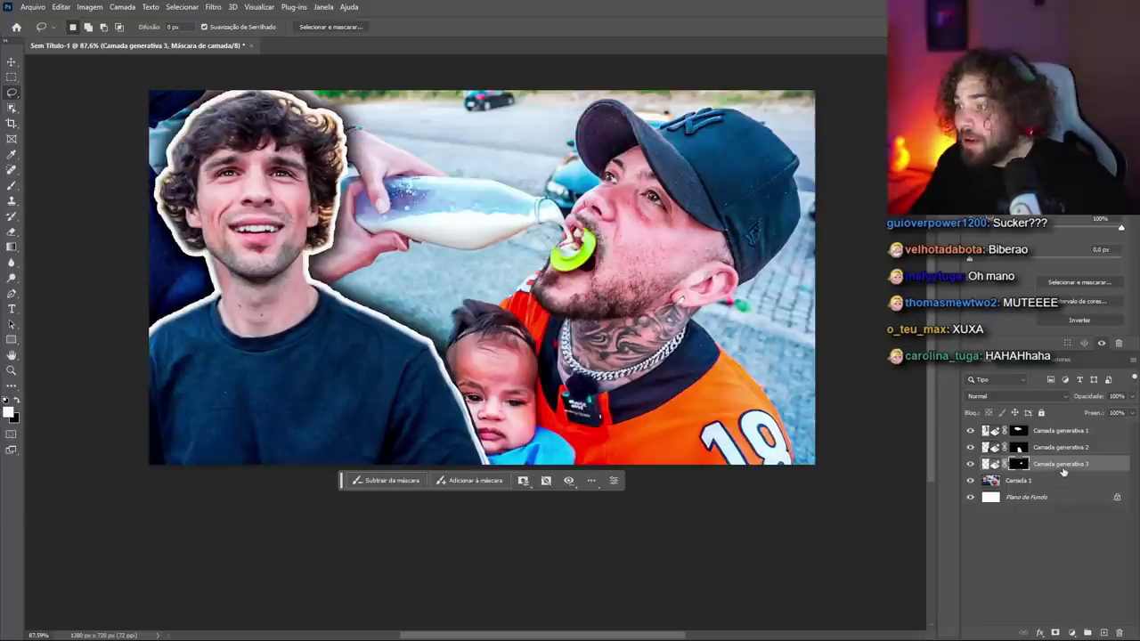
{"action": "key", "text": "Delete"}
Regenerate Camada generativa 1 as 'baby bottle', choosing the clear bottle with yellow teat.
{"action": "left_click", "coordinate": [1060, 430]}
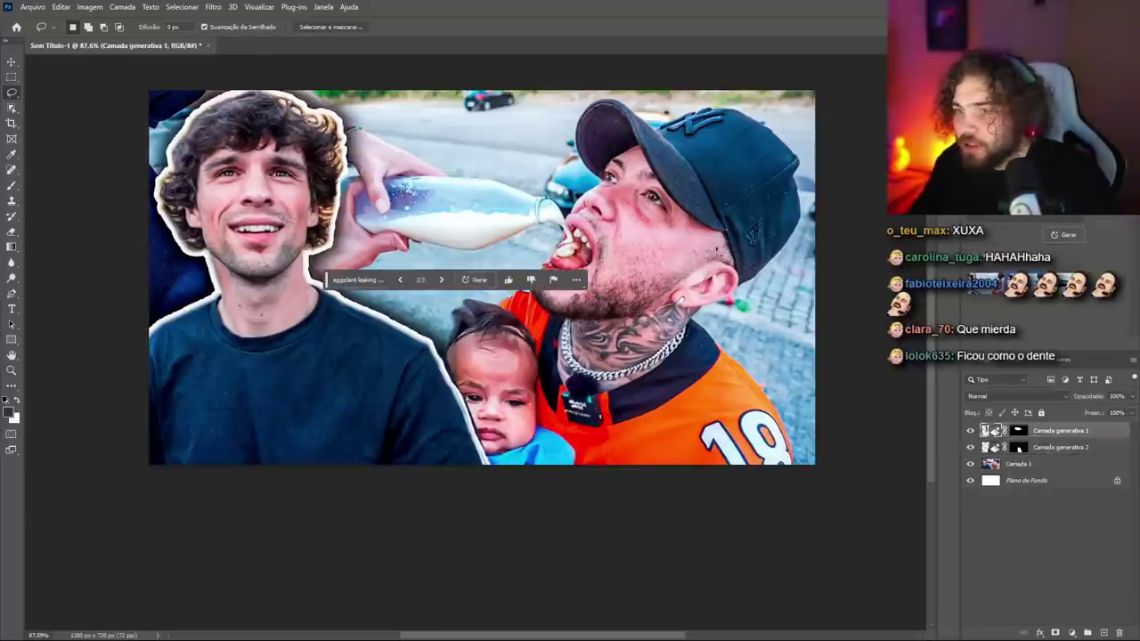
{"action": "left_click", "coordinate": [479, 280]}
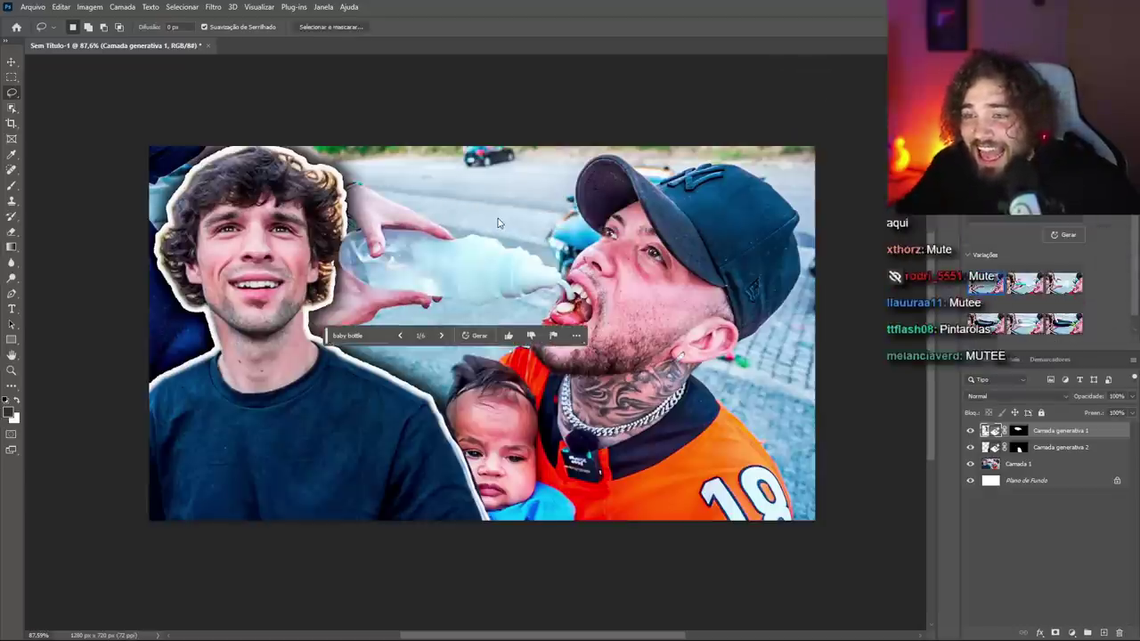
{"action": "left_click", "coordinate": [1024, 283]}
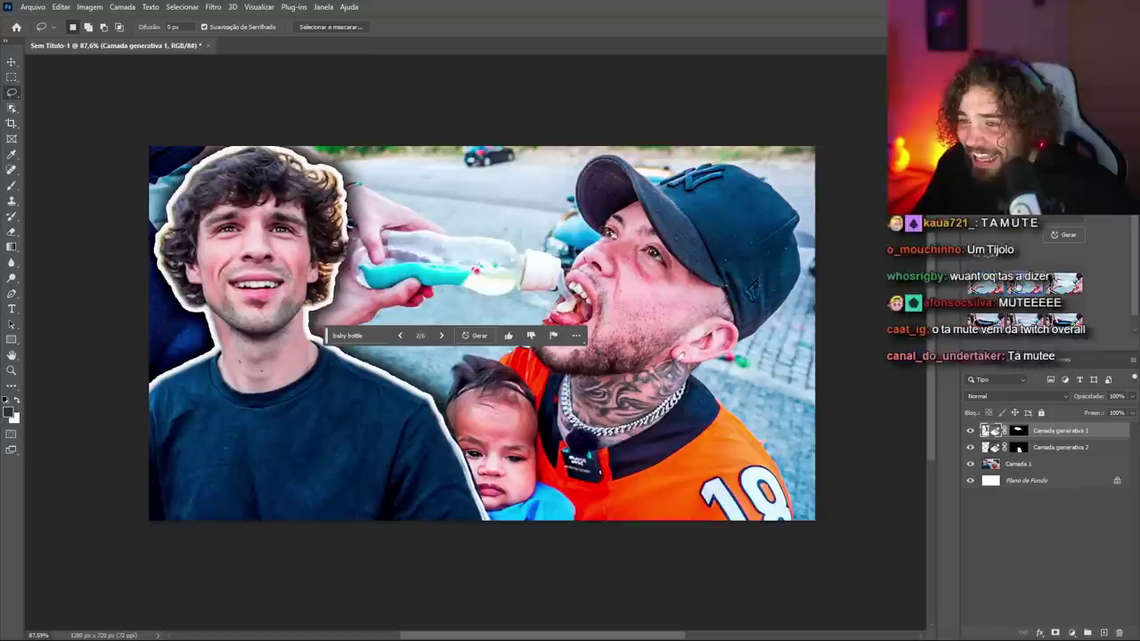
{"action": "left_click", "coordinate": [1064, 284]}
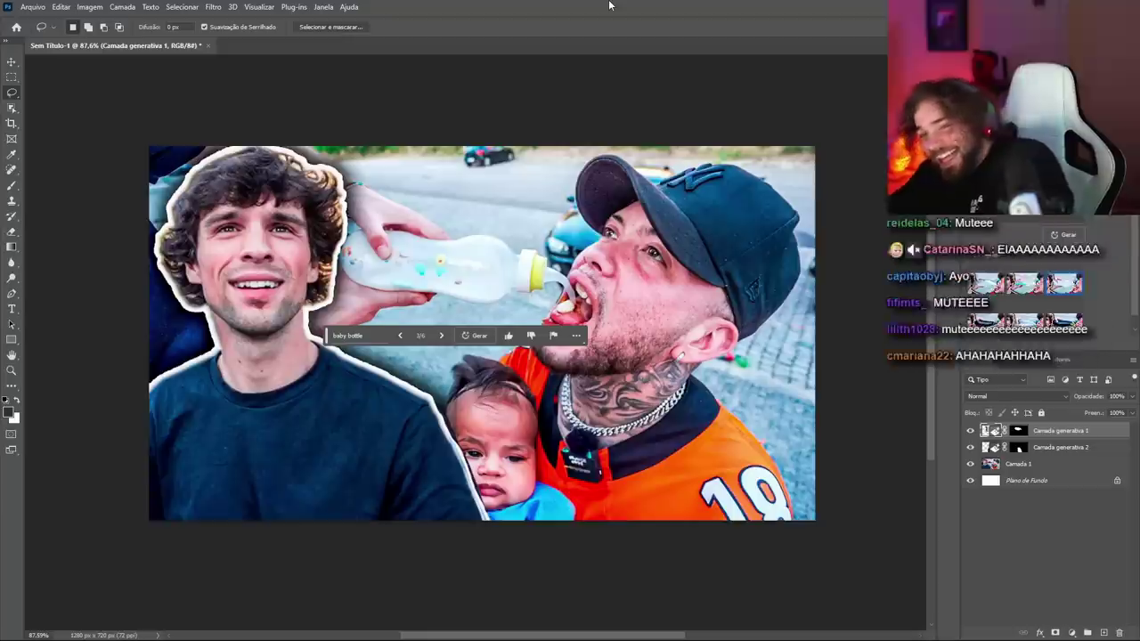
{"action": "left_click", "coordinate": [1025, 480]}
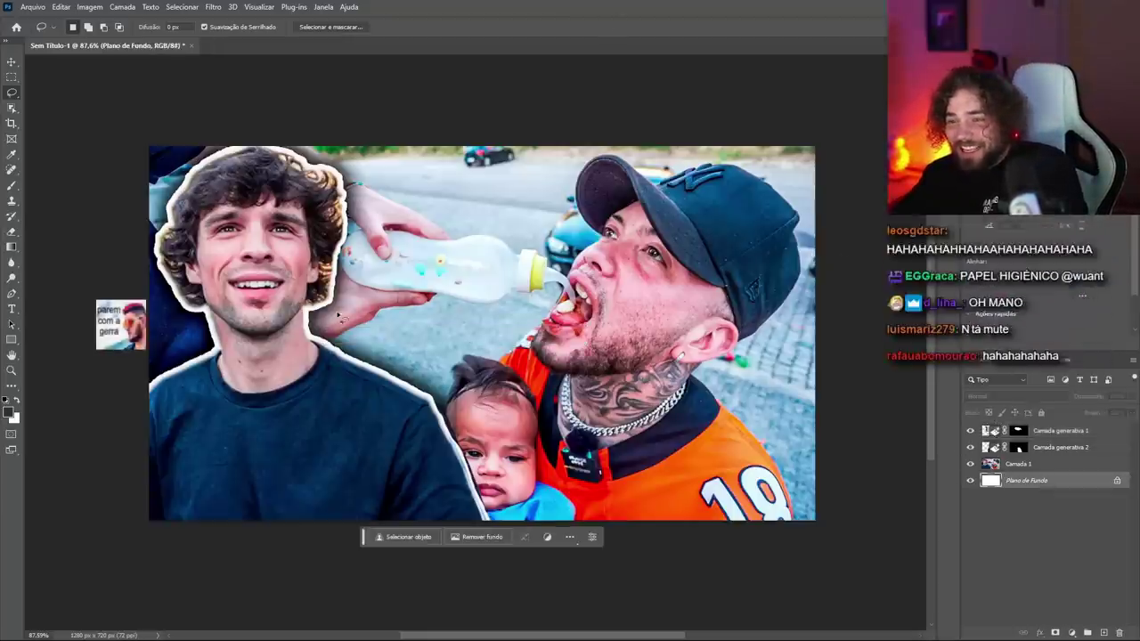
Select Camada 1 and lasso around the left man's face for replacement.
{"action": "left_click", "coordinate": [12, 76]}
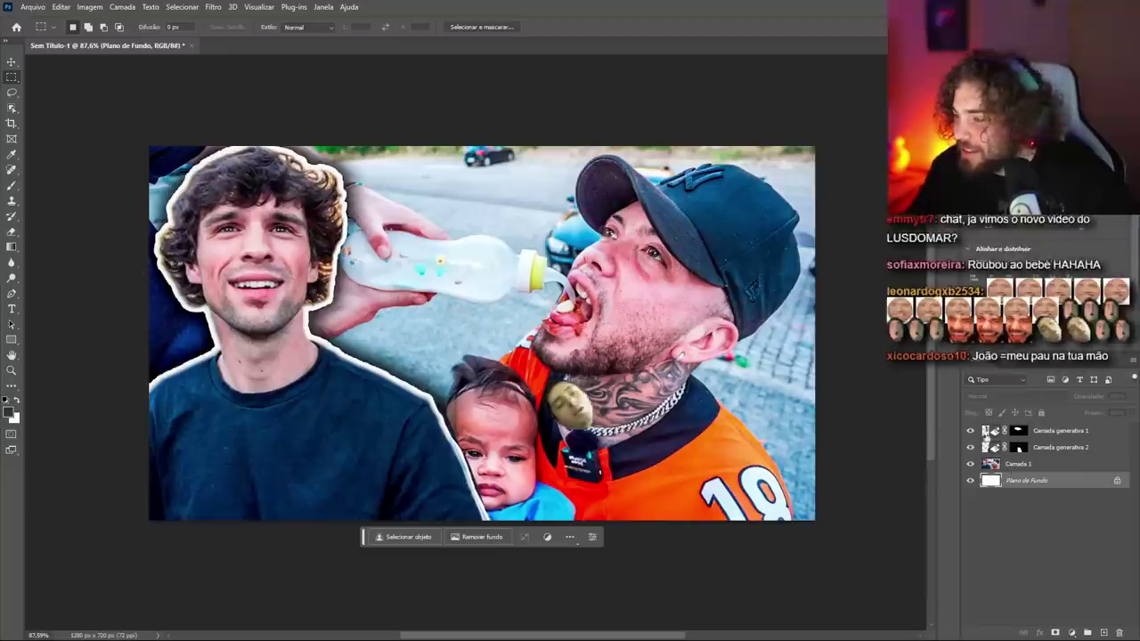
{"action": "left_click", "coordinate": [1009, 465]}
{"action": "left_click", "coordinate": [9, 95]}
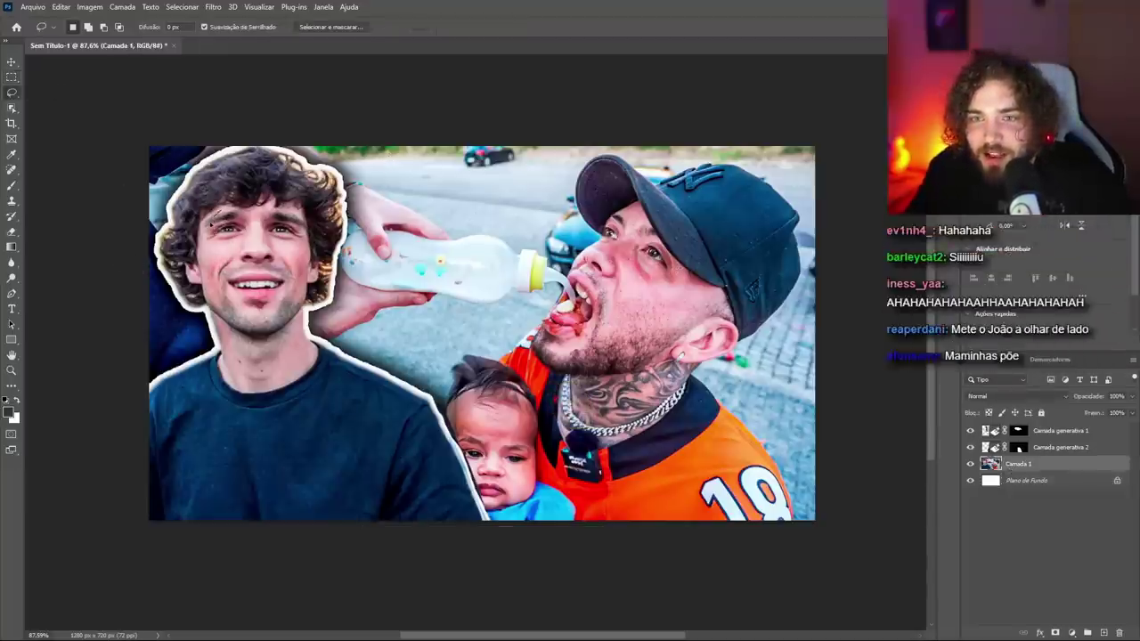
{"action": "left_click_drag", "start_coordinate": [219, 301], "coordinate": [264, 319]}
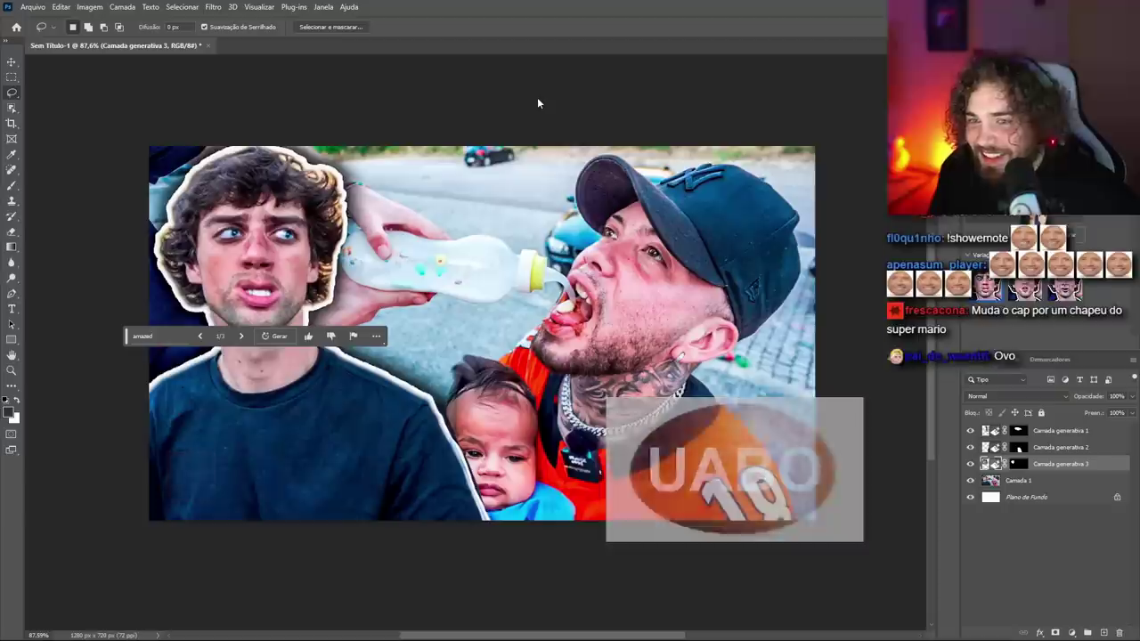
{"action": "key", "text": "m"}
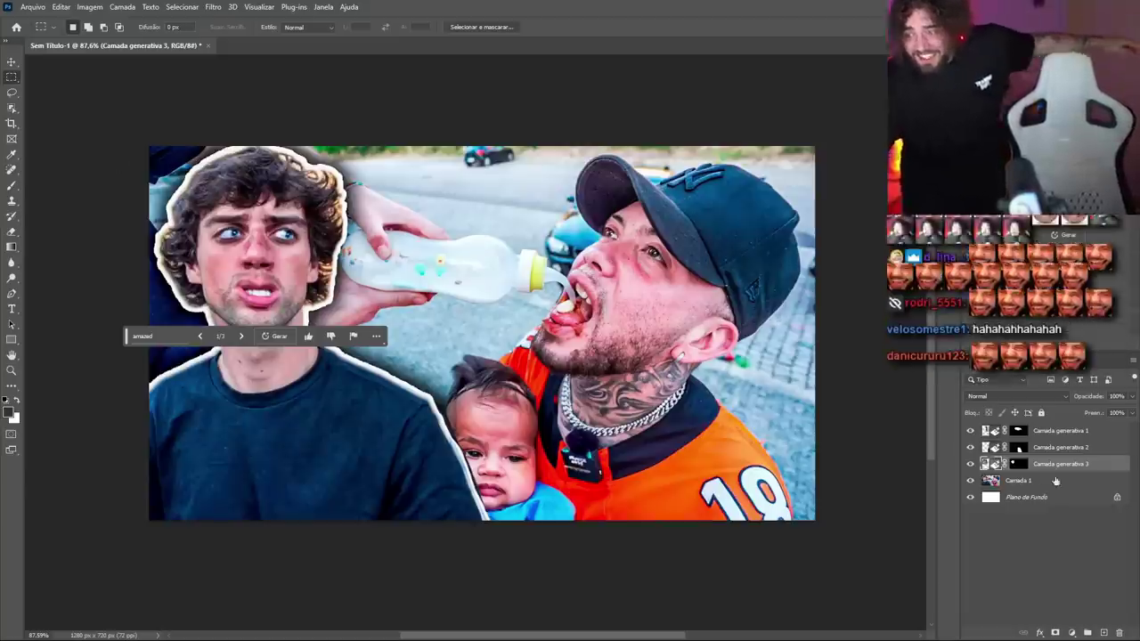
{"action": "key", "text": "alt+bracketleft"}
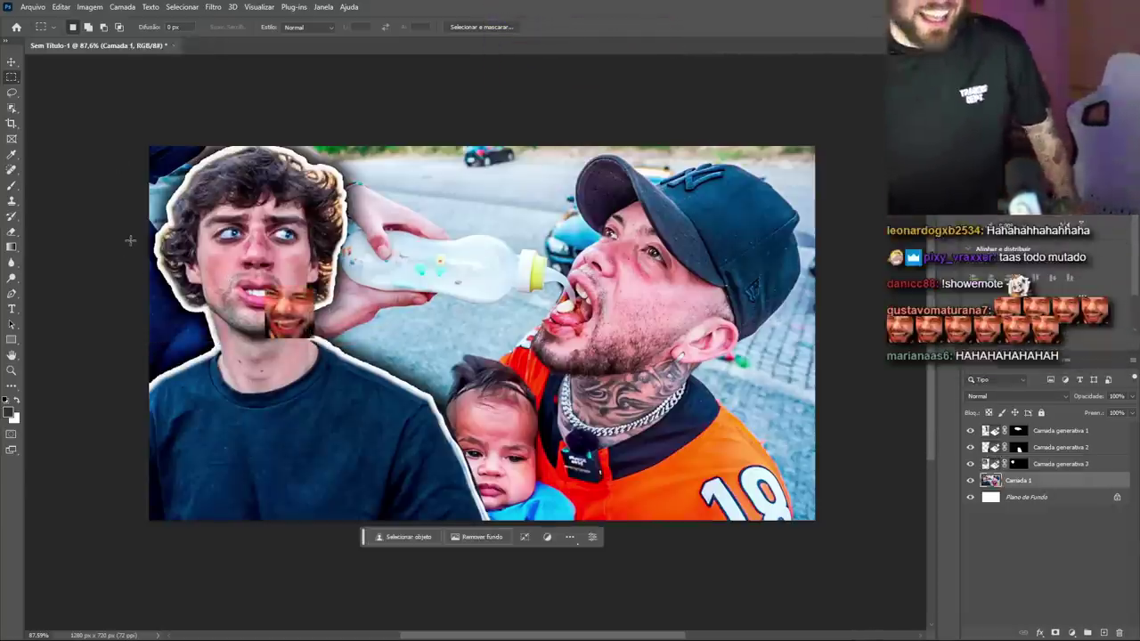
{"action": "left_click", "coordinate": [1037, 465]}
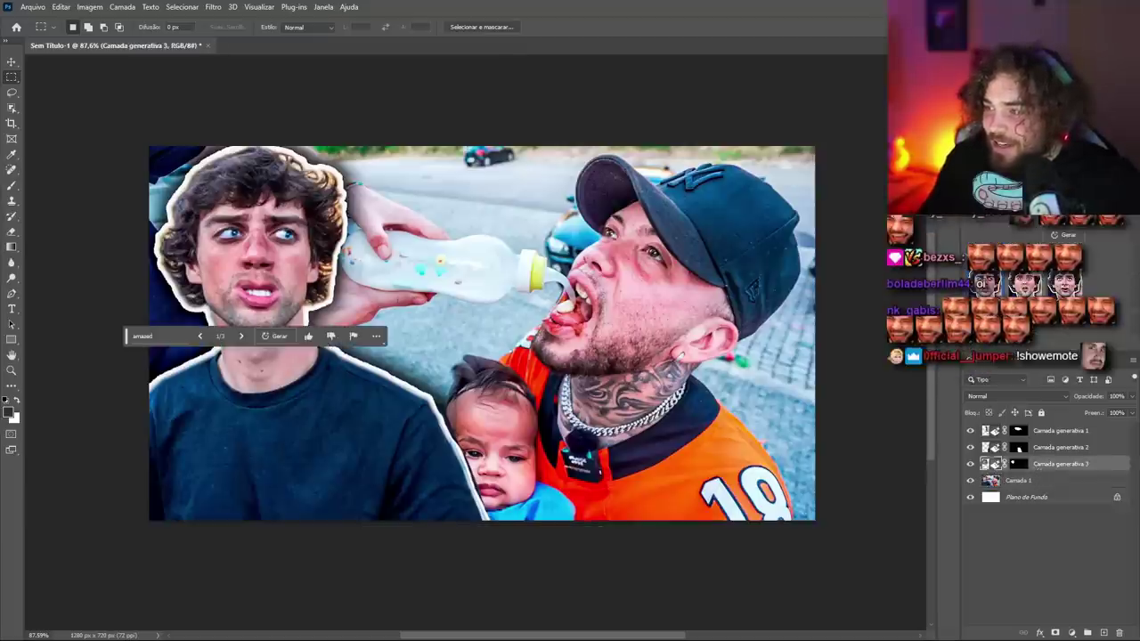
{"action": "left_click", "coordinate": [240, 336]}
{"action": "left_click", "coordinate": [240, 336]}
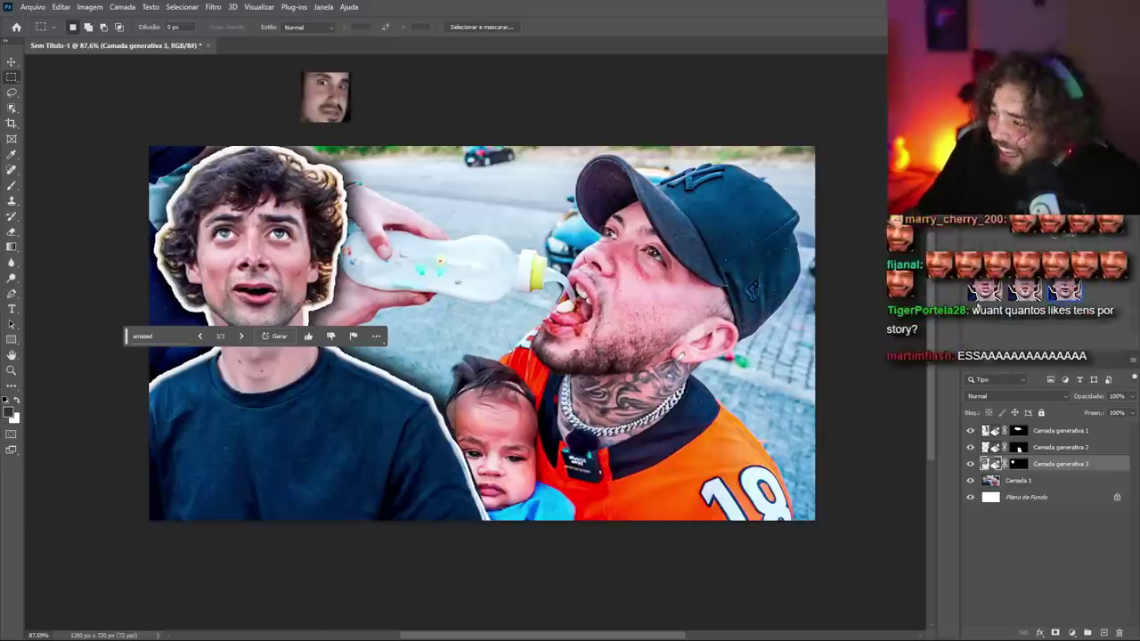
{"action": "left_click", "coordinate": [240, 336]}
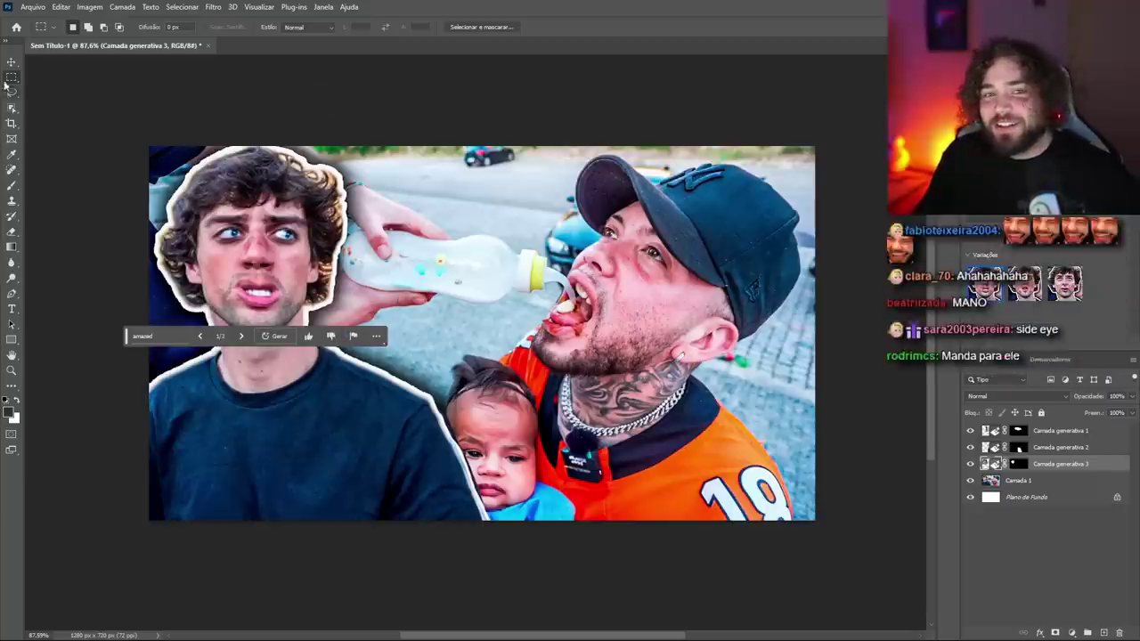
{"action": "left_click", "coordinate": [1052, 482]}
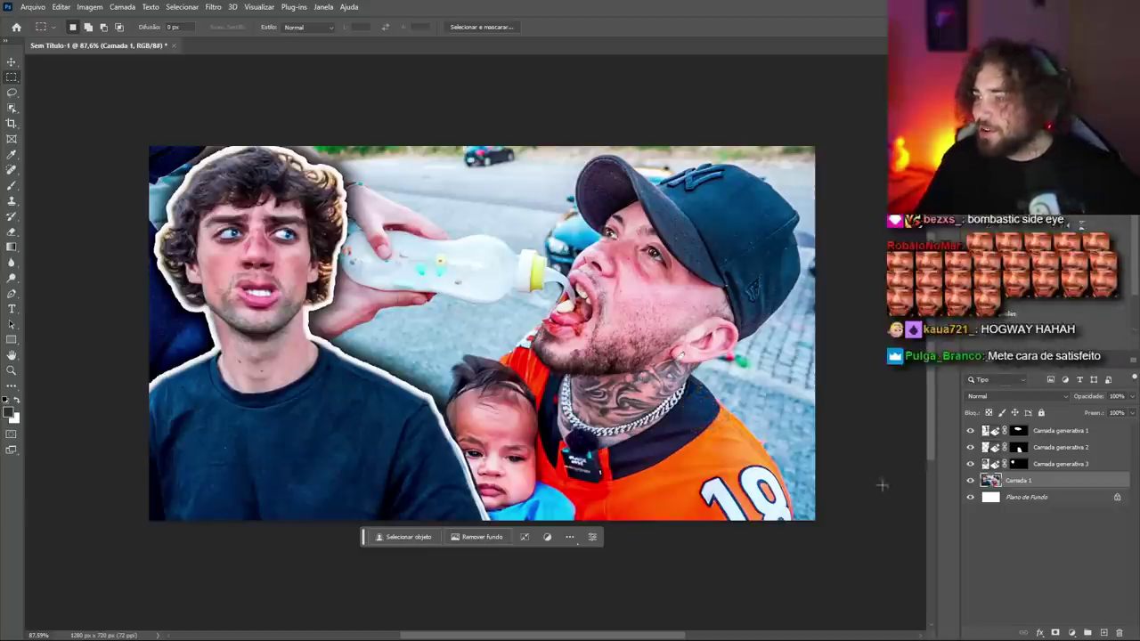
{"action": "left_click", "coordinate": [1043, 464]}
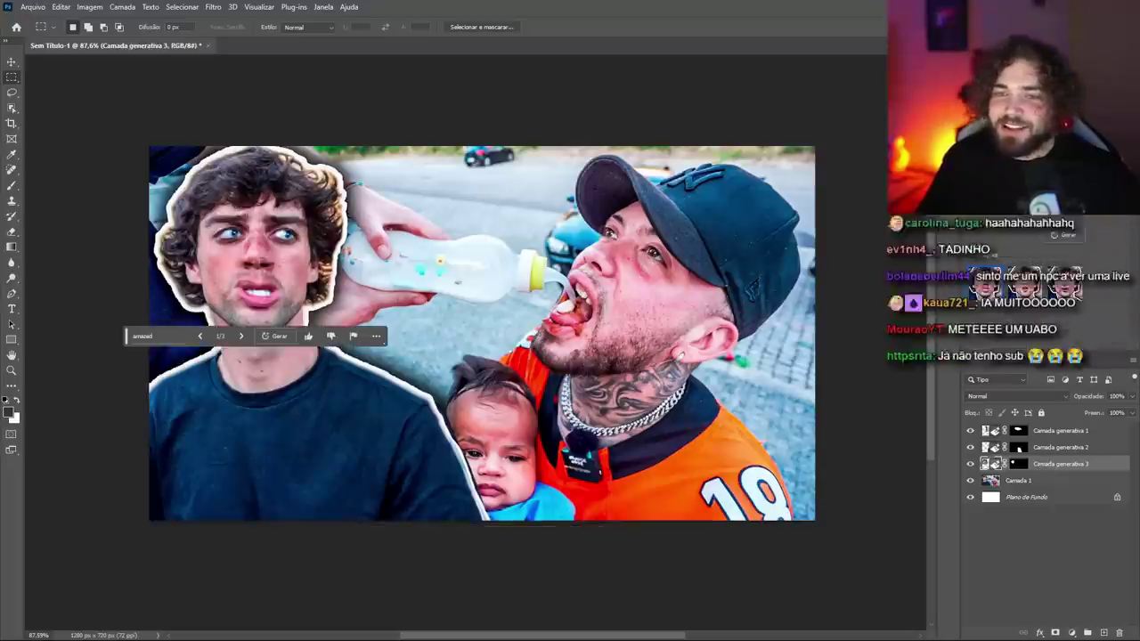
{"action": "key", "text": "alt+bracketleft"}
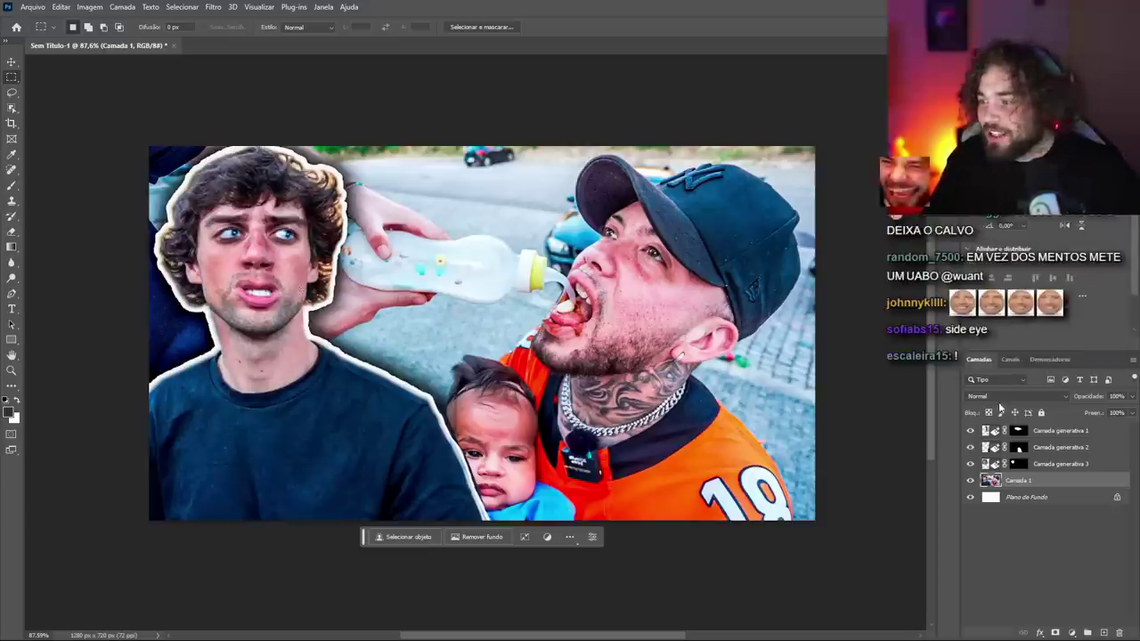
{"action": "key", "text": "l"}
{"action": "left_click_drag", "start_coordinate": [614, 222], "coordinate": [628, 335]}
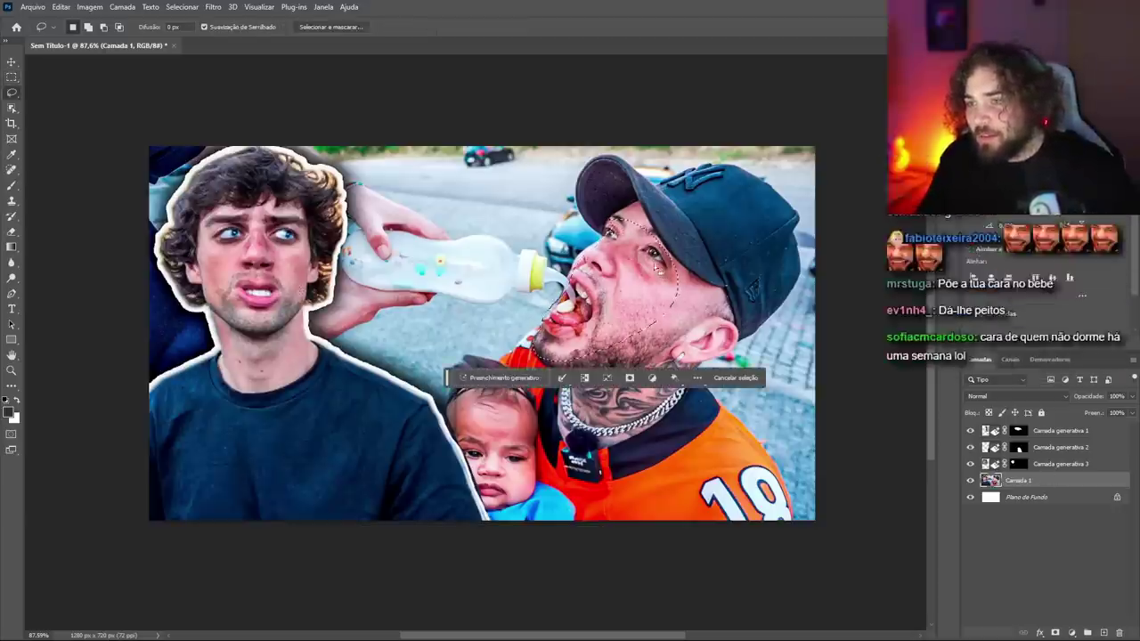
Generate a 'happy' face for the right man, keeping variation 2's open-mouthed laugh.
{"action": "left_click", "coordinate": [733, 374]}
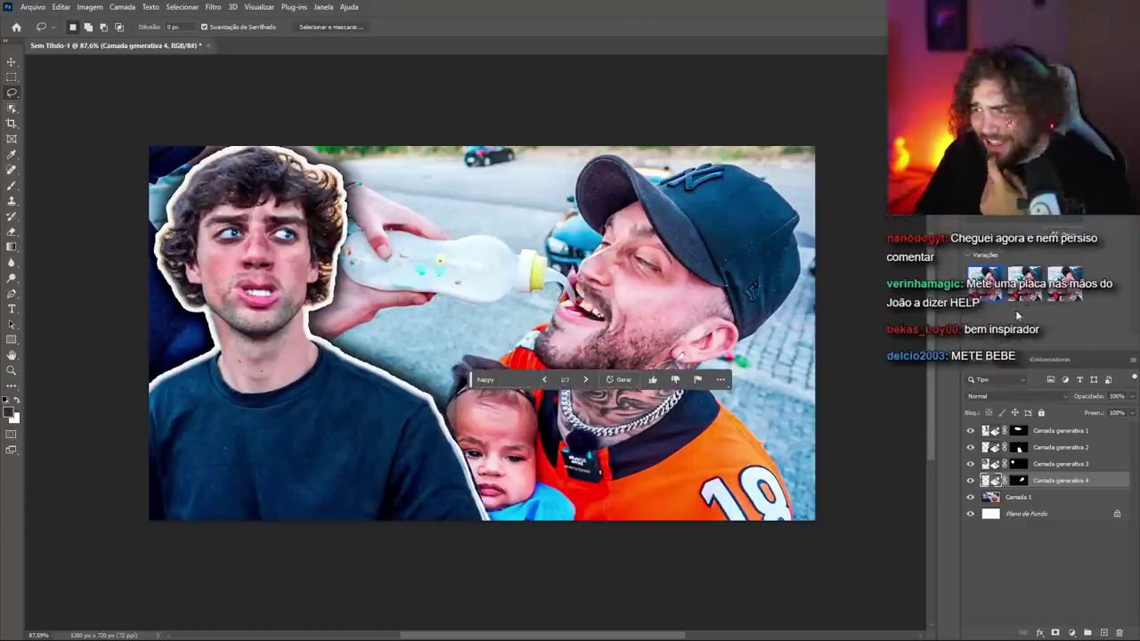
{"action": "left_click", "coordinate": [1025, 282]}
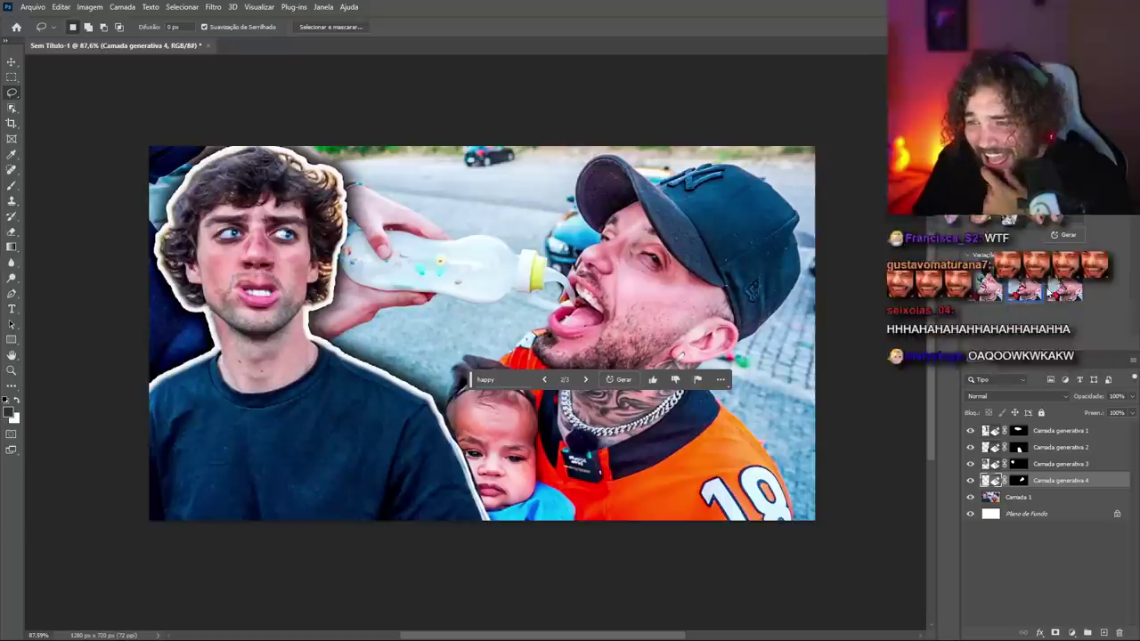
{"action": "left_click", "coordinate": [1064, 287]}
{"action": "left_click", "coordinate": [544, 380]}
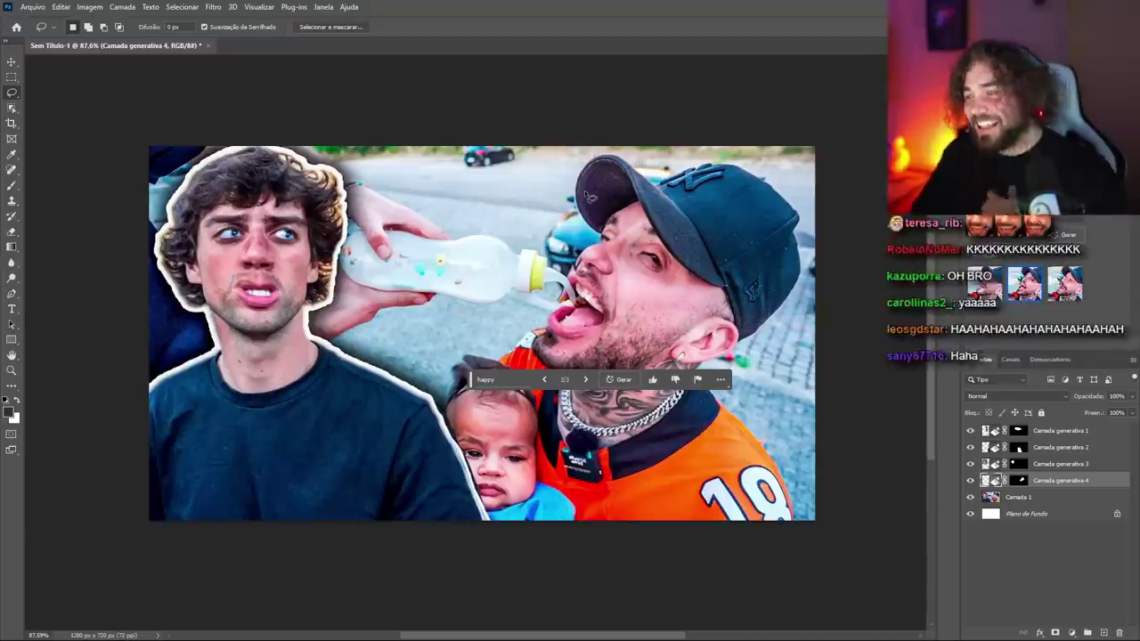
{"action": "scroll", "coordinate": [609, 328], "scroll_direction": "down", "scroll_amount": 2}
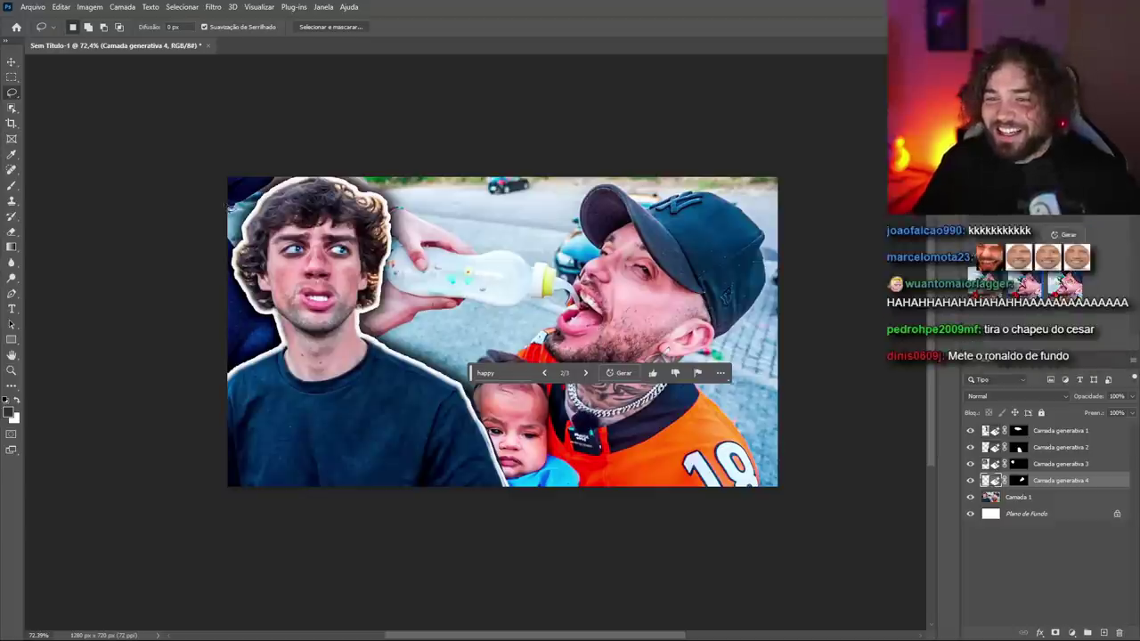
{"action": "left_click", "coordinate": [1060, 498]}
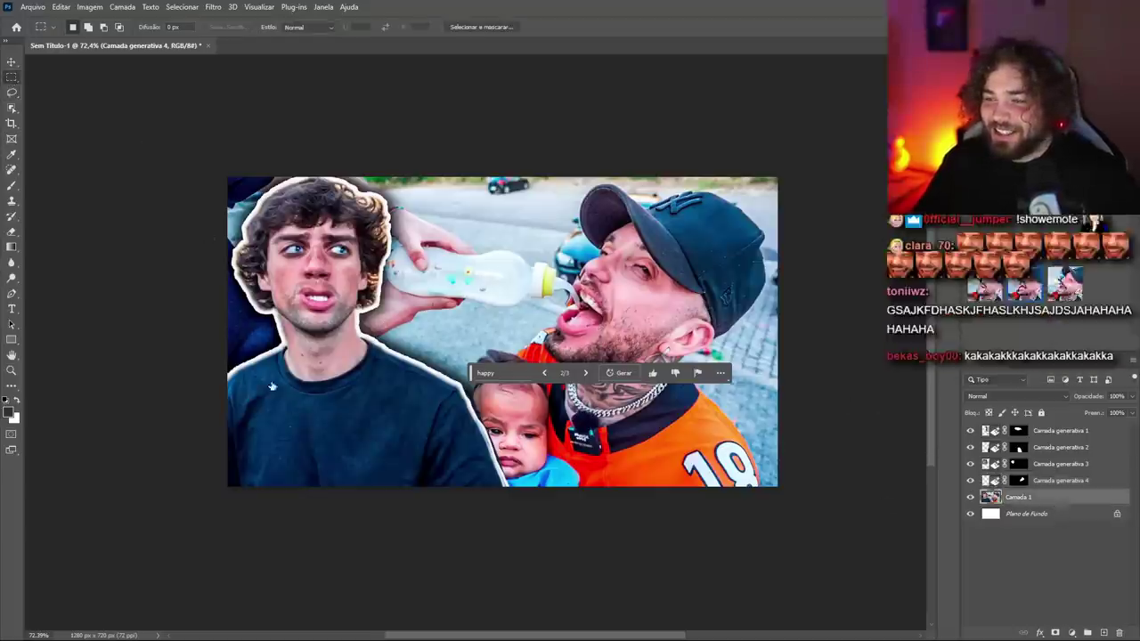
{"action": "left_click", "coordinate": [1032, 516]}
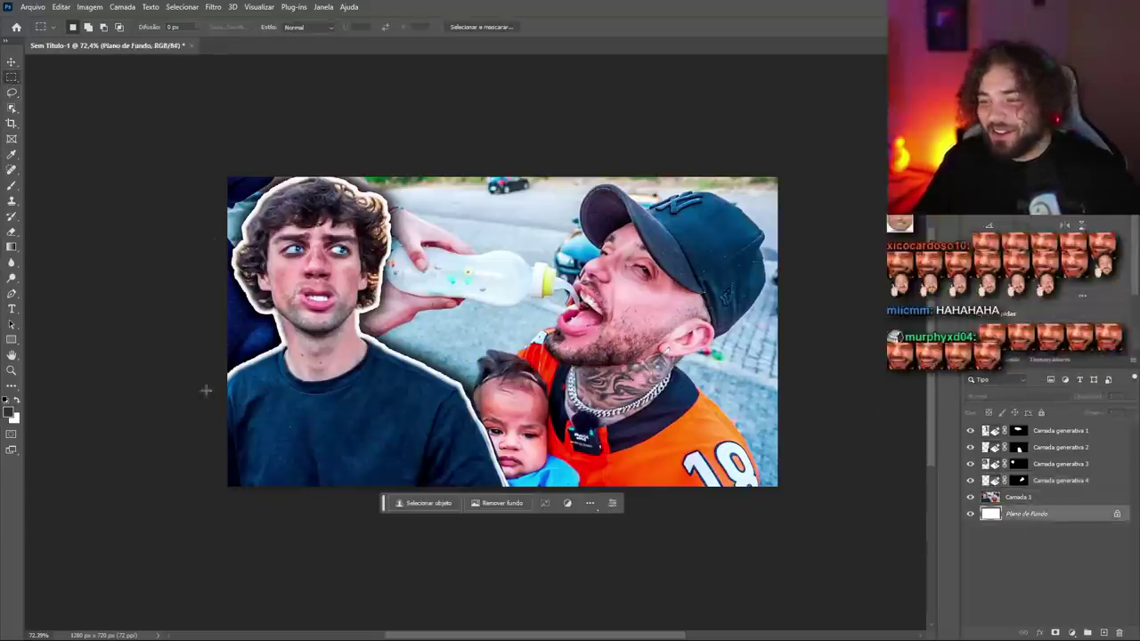
{"action": "scroll", "coordinate": [504, 301], "scroll_direction": "up", "scroll_amount": 2}
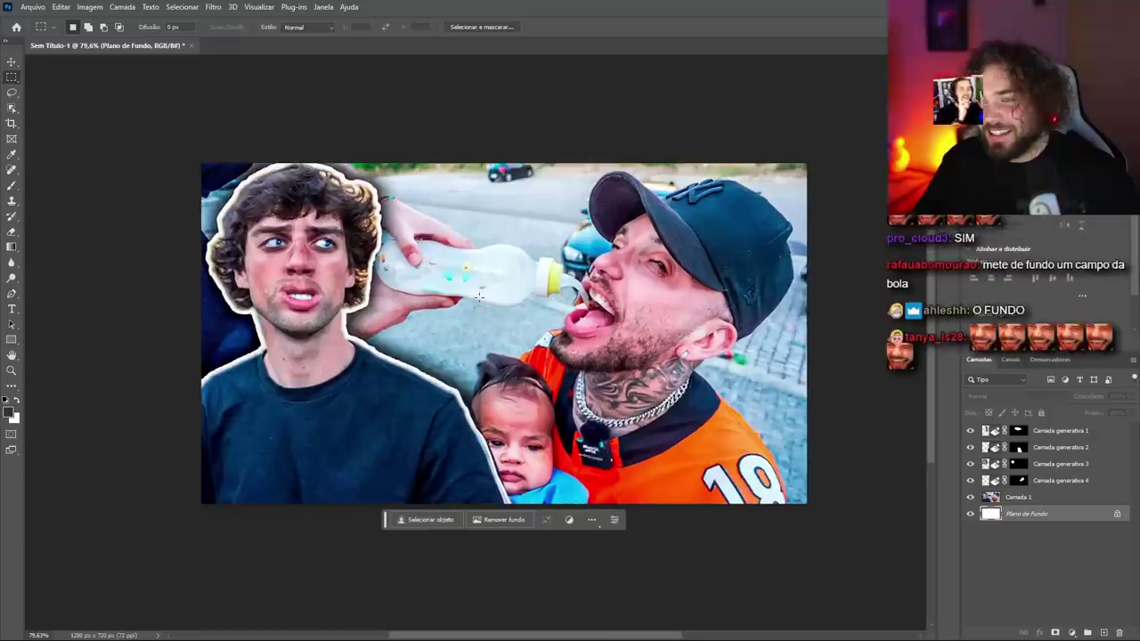